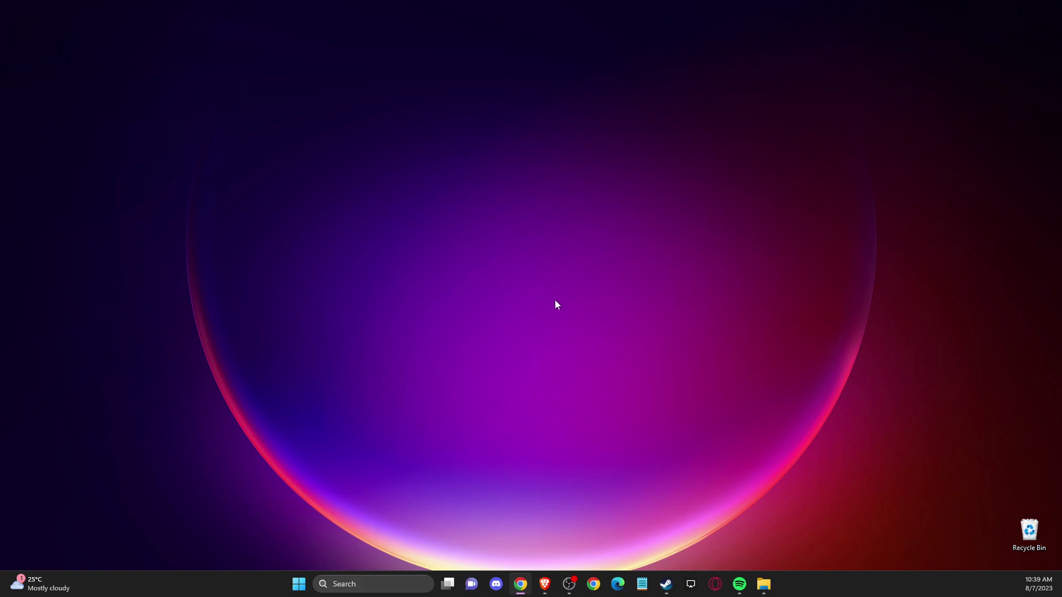
Start downloading the 64-bit msvcp140.dll, version 14.26.28804.1, from the download page
left_click(555, 578)
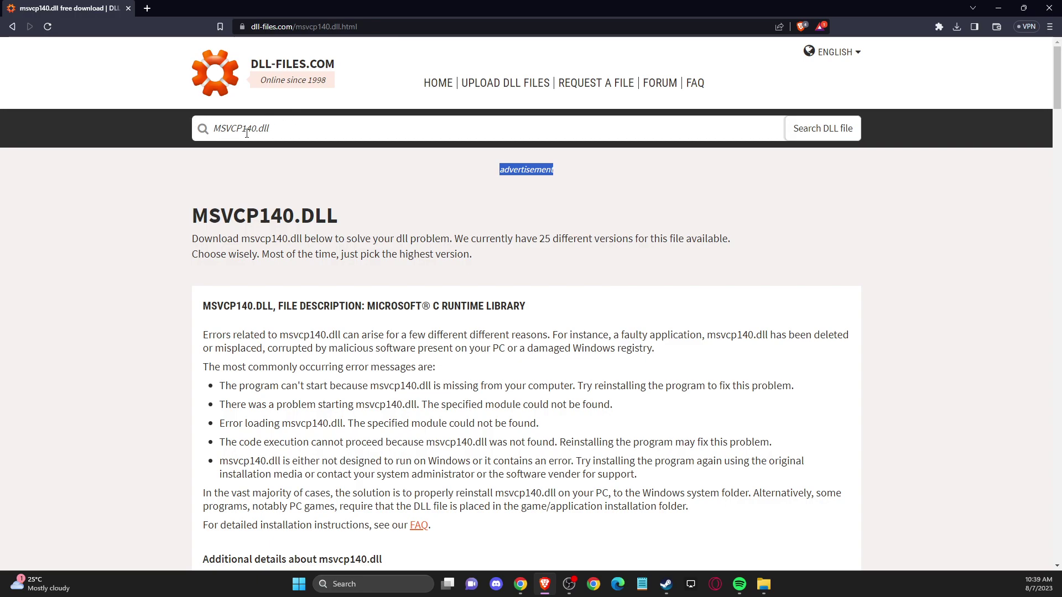
scroll(391, 163, "down", 15)
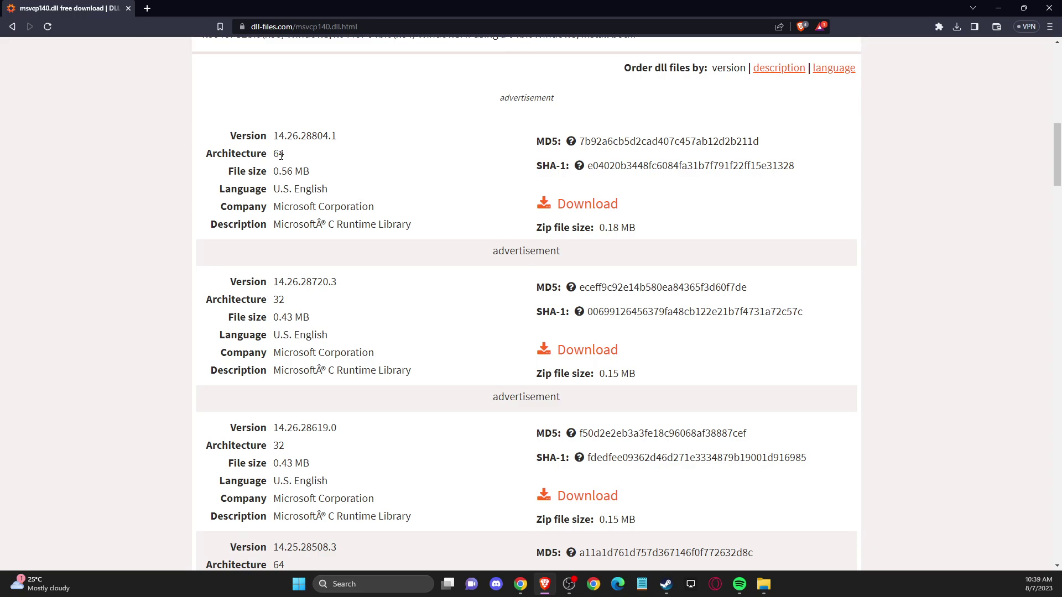
left_click_drag(281, 155, 286, 158)
left_click(583, 206)
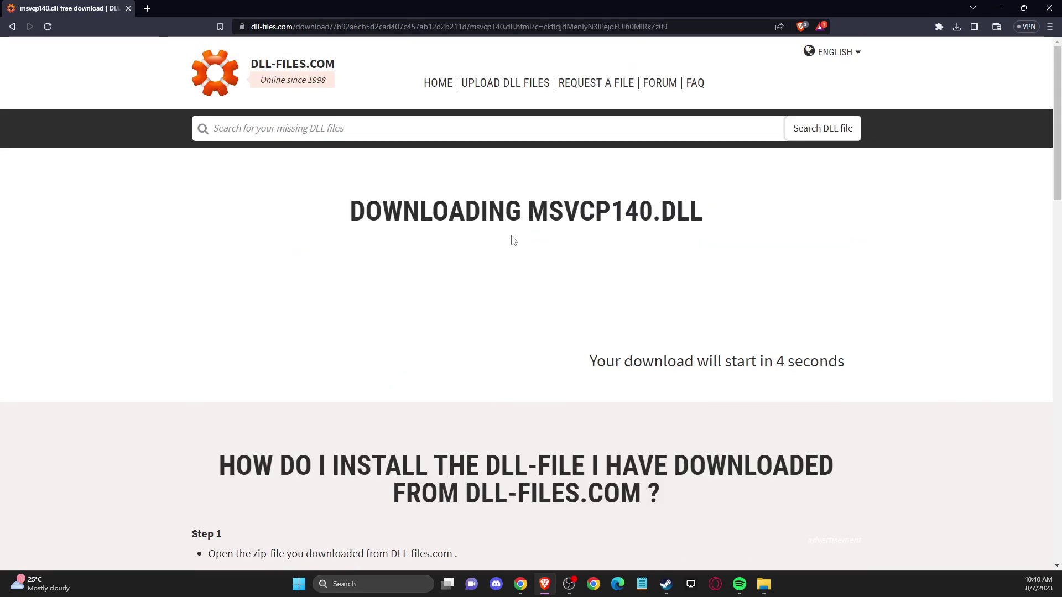
Save the download to the Desktop as msvcp140.zip
scroll(514, 244, "down", 2)
scroll(757, 260, "up", 2)
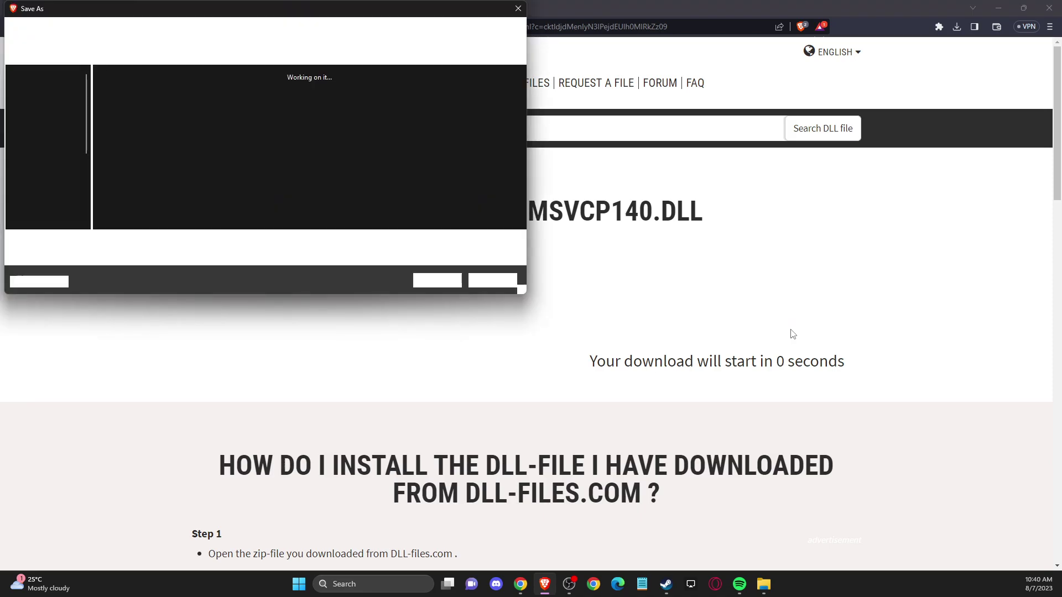
left_click(192, 103)
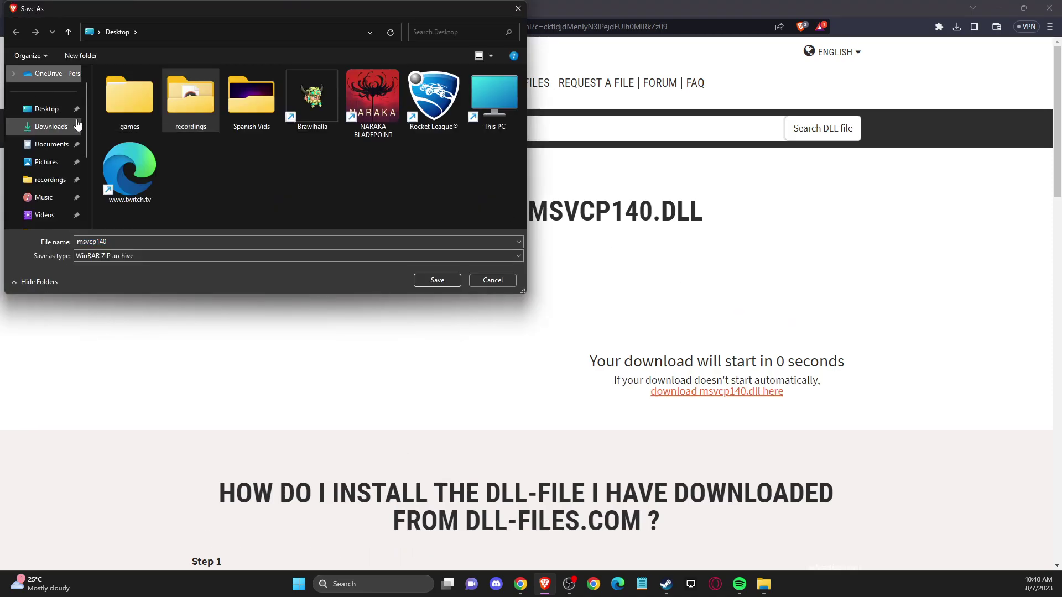
left_click(437, 281)
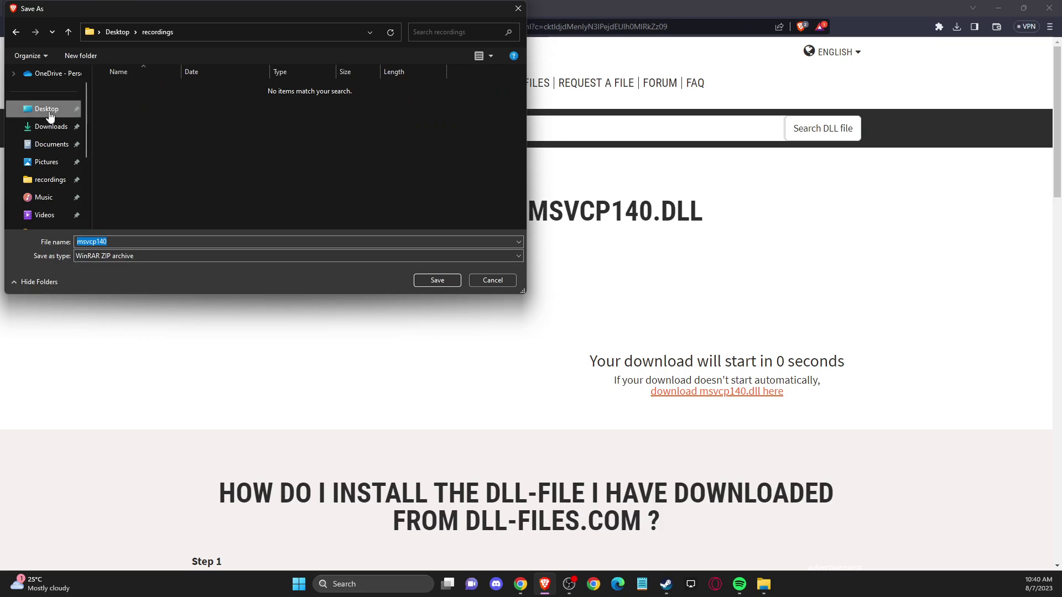
left_click(49, 111)
left_click(441, 280)
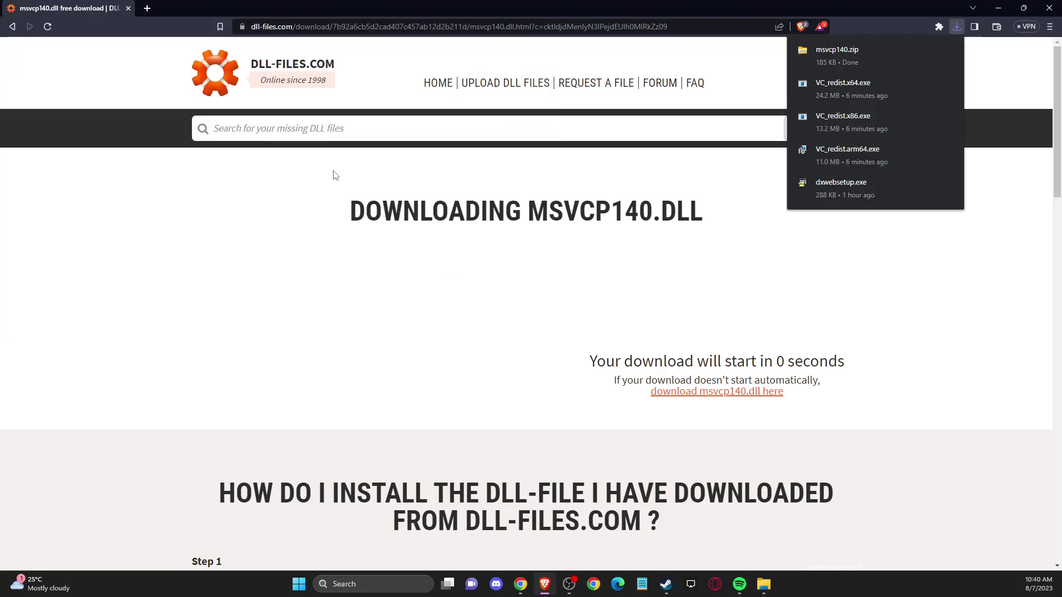
Download the 32-bit version 14.26.28720.3 and save it to the Desktop as msvcp140 (1)
left_click(12, 26)
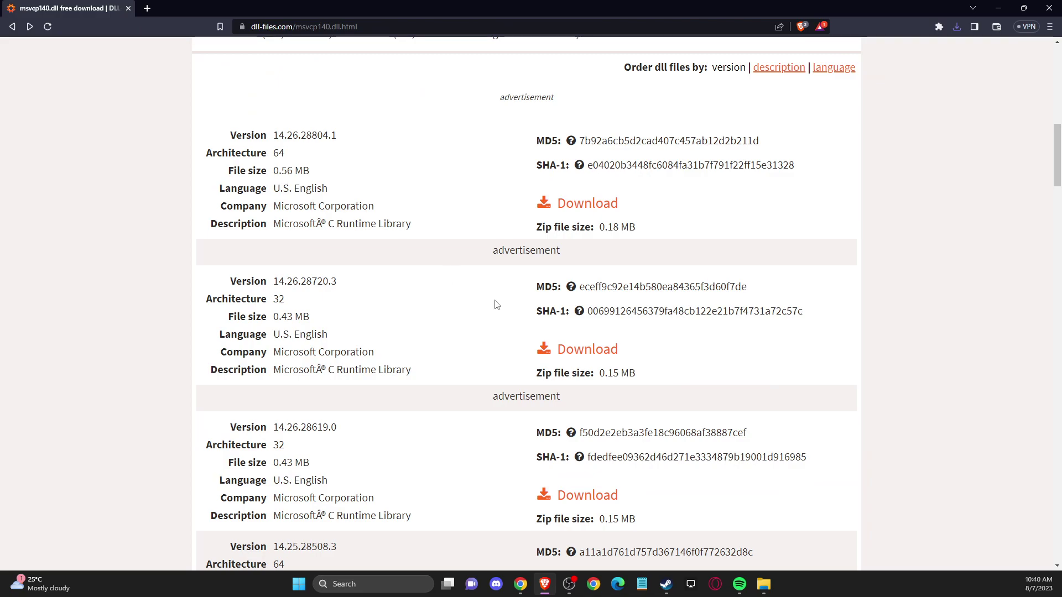
left_click(585, 350)
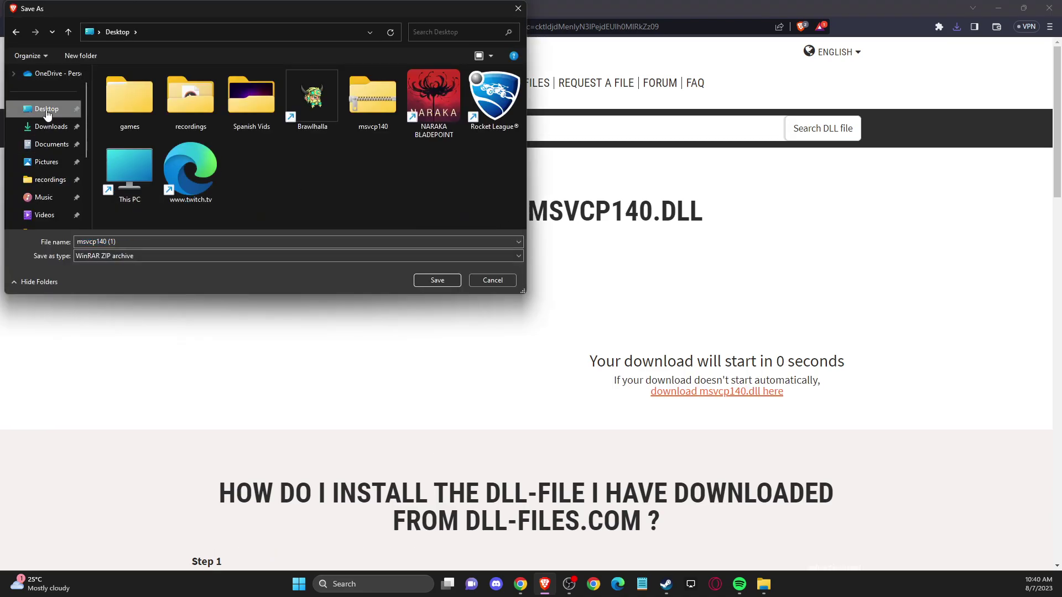
left_click(436, 280)
Minimize Brave and rename the first desktop zip to msvcp140 64
left_click(997, 8)
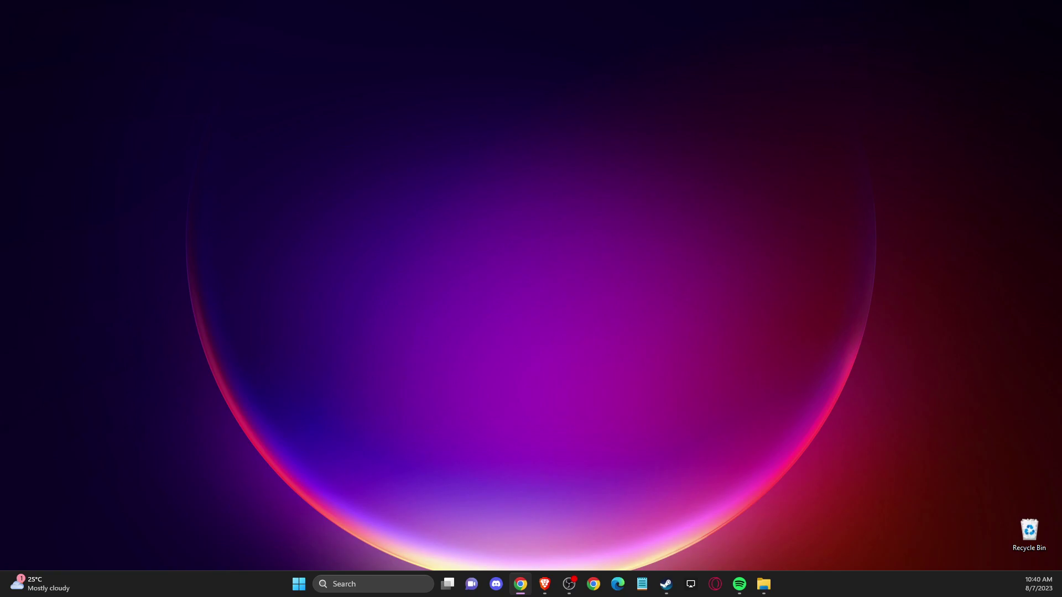
left_click_drag(799, 138, 440, 124)
left_click(572, 215)
right_click(363, 138)
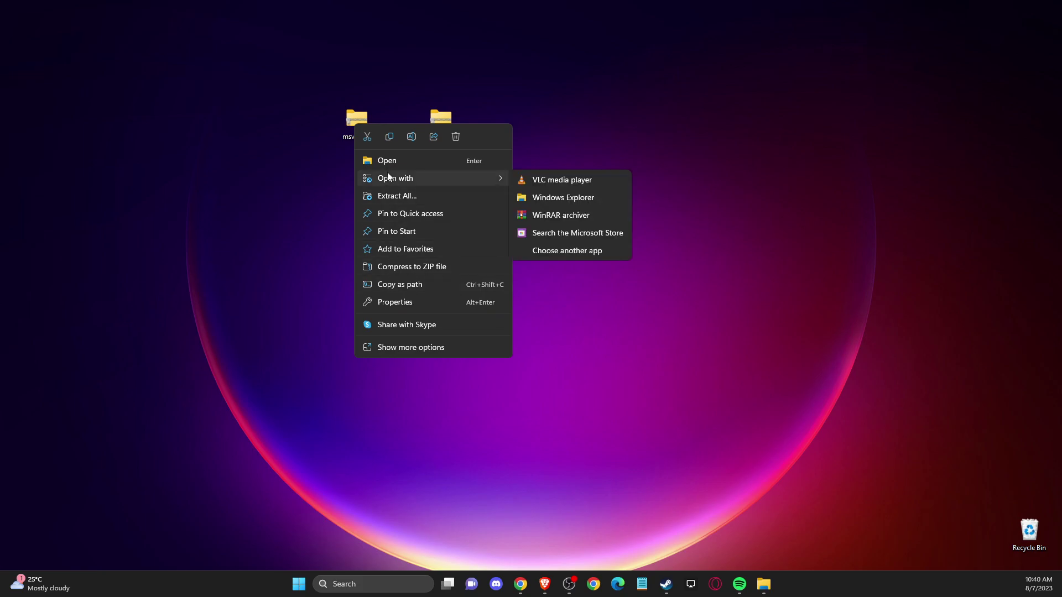
left_click(416, 140)
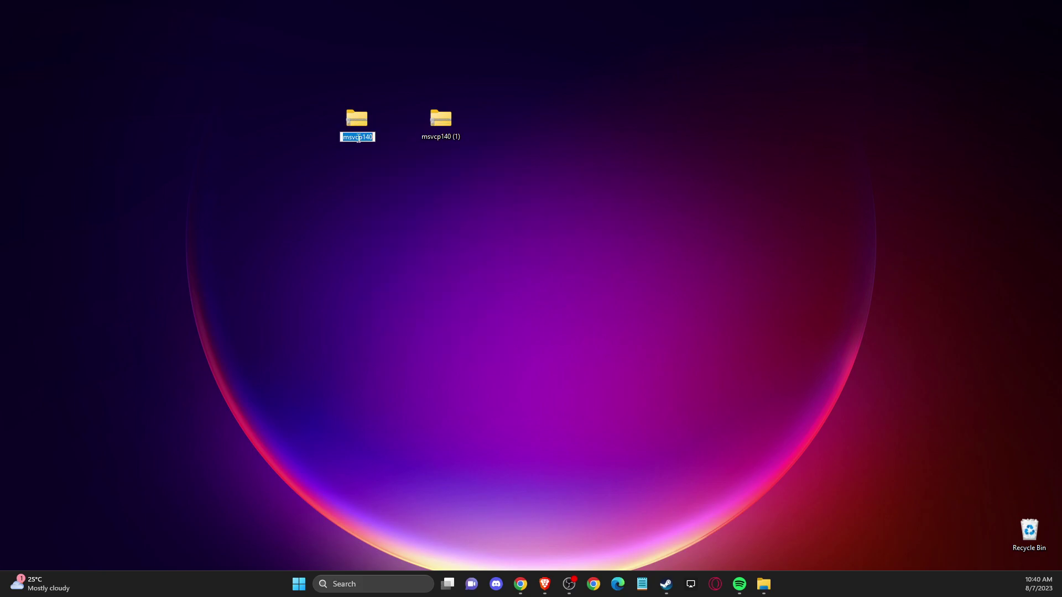
left_click(374, 137)
key("Return")
key("Delete")
Rename the msvcp140 (1) zip to msvcp140 32
left_click_drag(1061, 97, 293, 125)
right_click(436, 113)
left_click(493, 126)
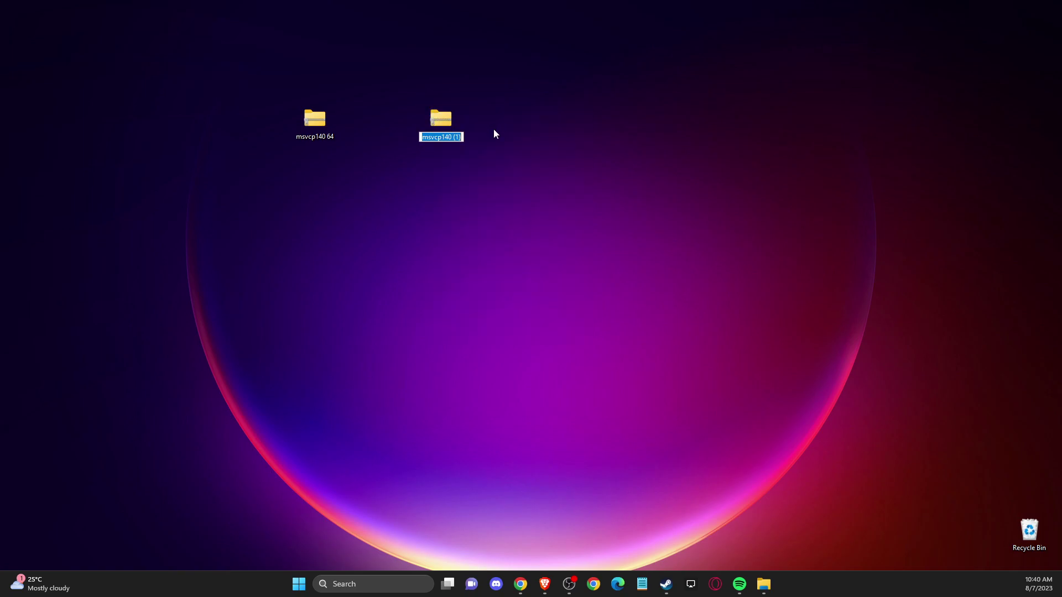
key("End")
key("BackSpace")
key("BackSpace")
key("Escape")
key("Delete")
right_click(382, 81)
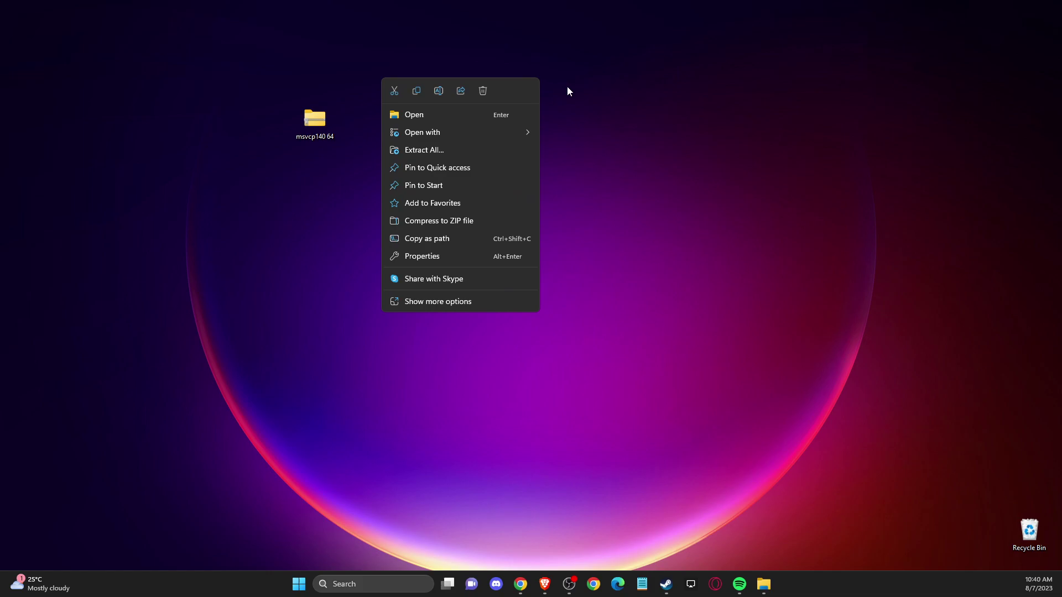
key("Escape")
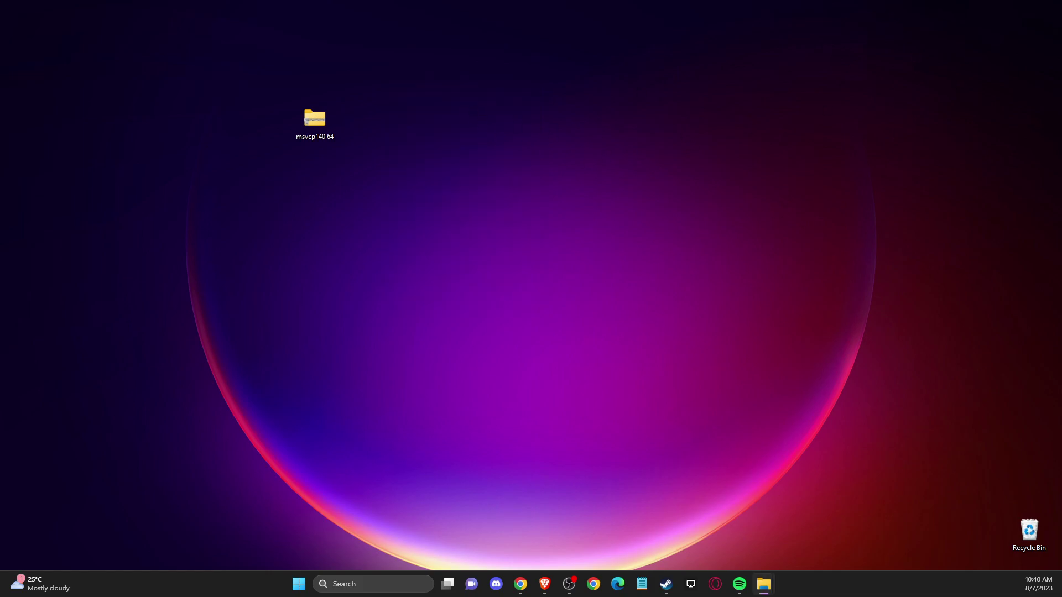
Extract all files from the msvcp140 32 zip onto the desktop
left_click_drag(550, 102, 398, 70)
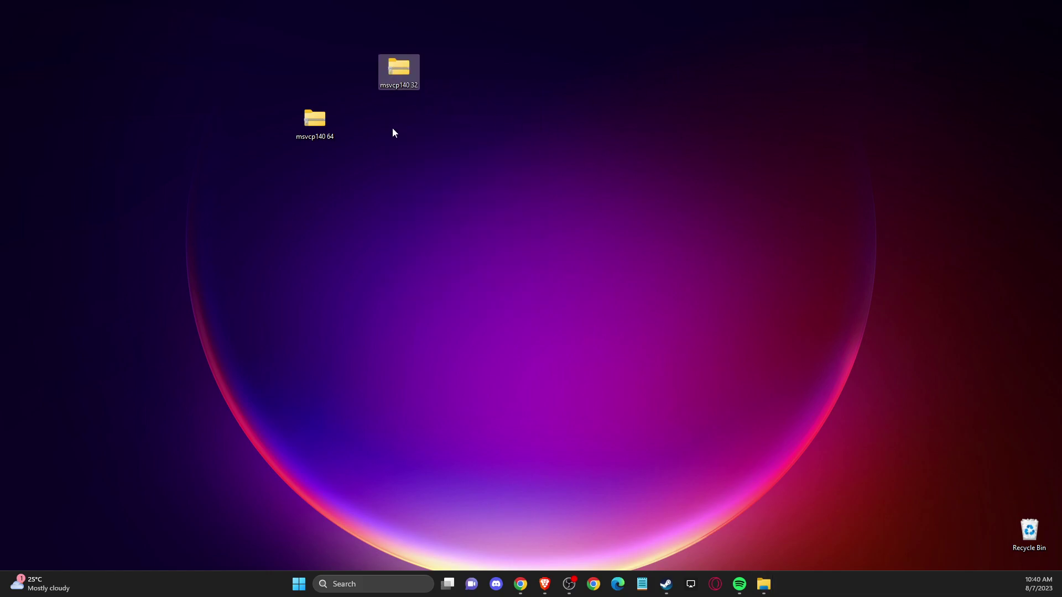
right_click(398, 69)
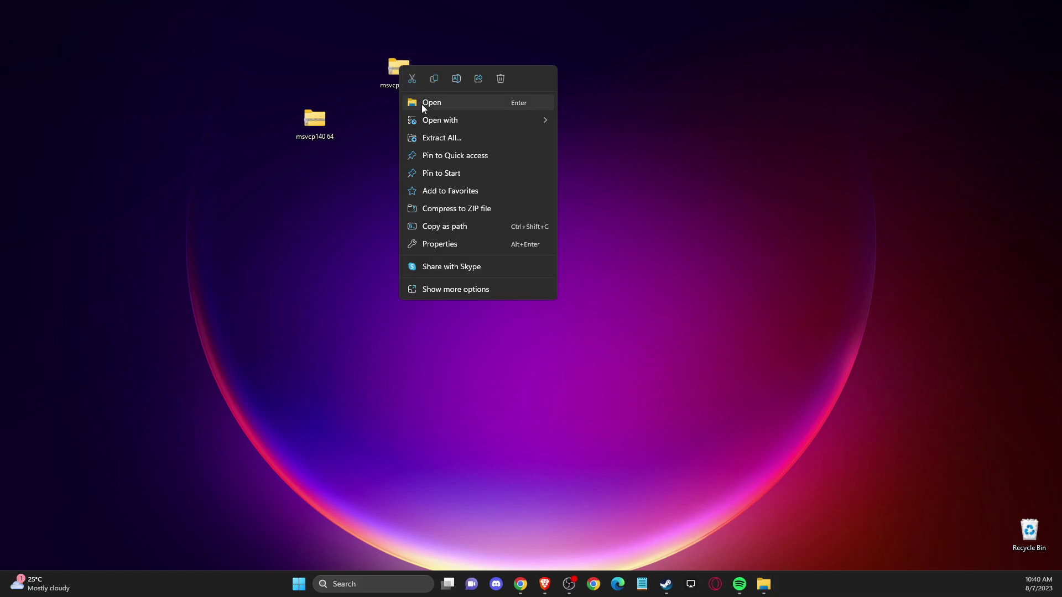
left_click(434, 140)
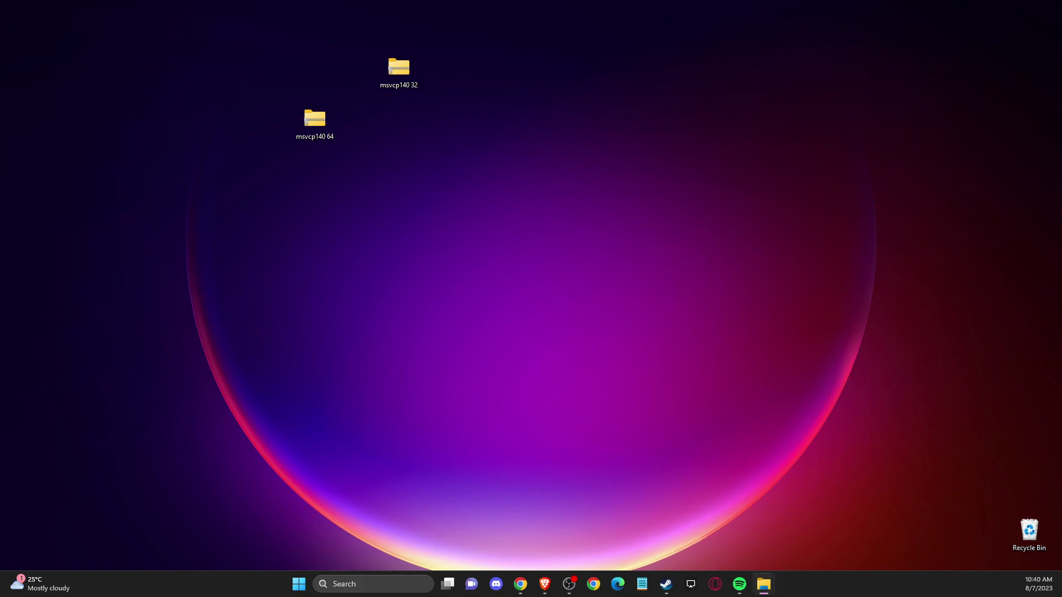
left_click_drag(1021, 65, 484, 224)
Extract all files from the msvcp140 64 zip onto the desktop
left_click(323, 118)
right_click(324, 117)
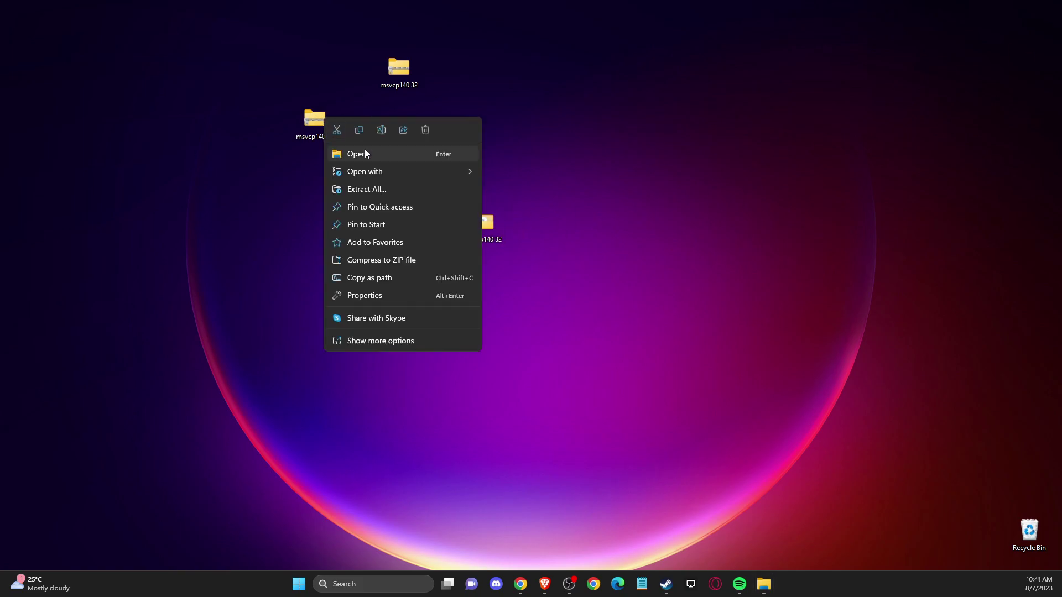
left_click(357, 191)
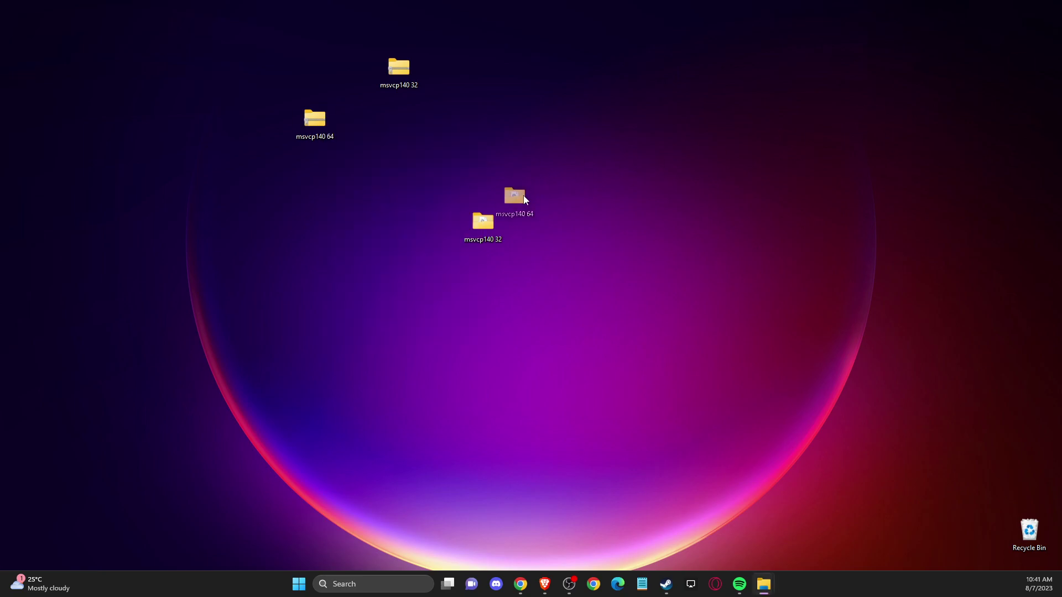
left_click_drag(500, 220, 194, 199)
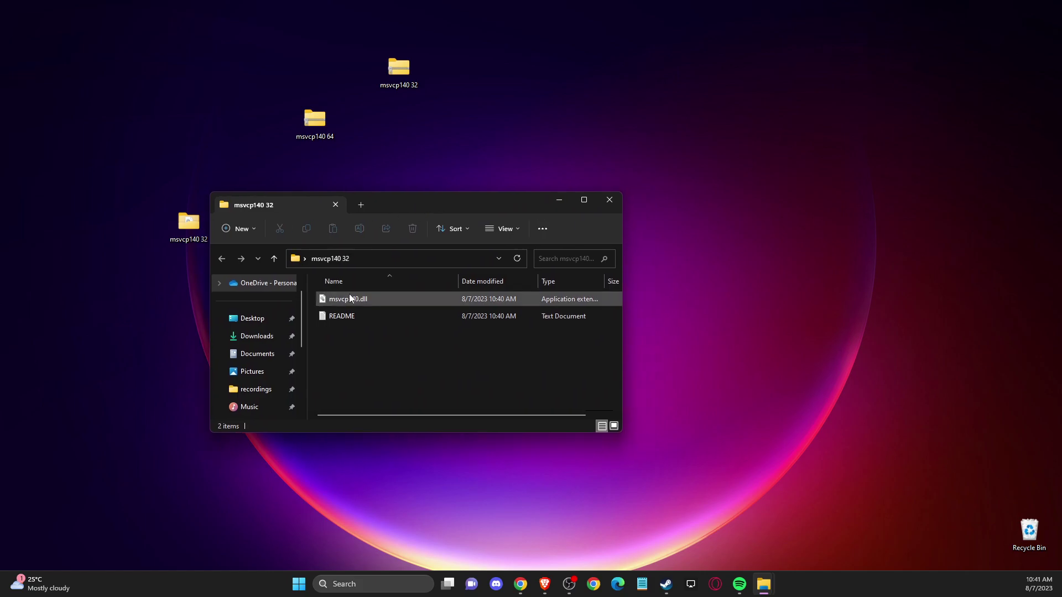
Close the extracted folder window and open Local Disk (C:) in a new File Explorer window
left_click(610, 202)
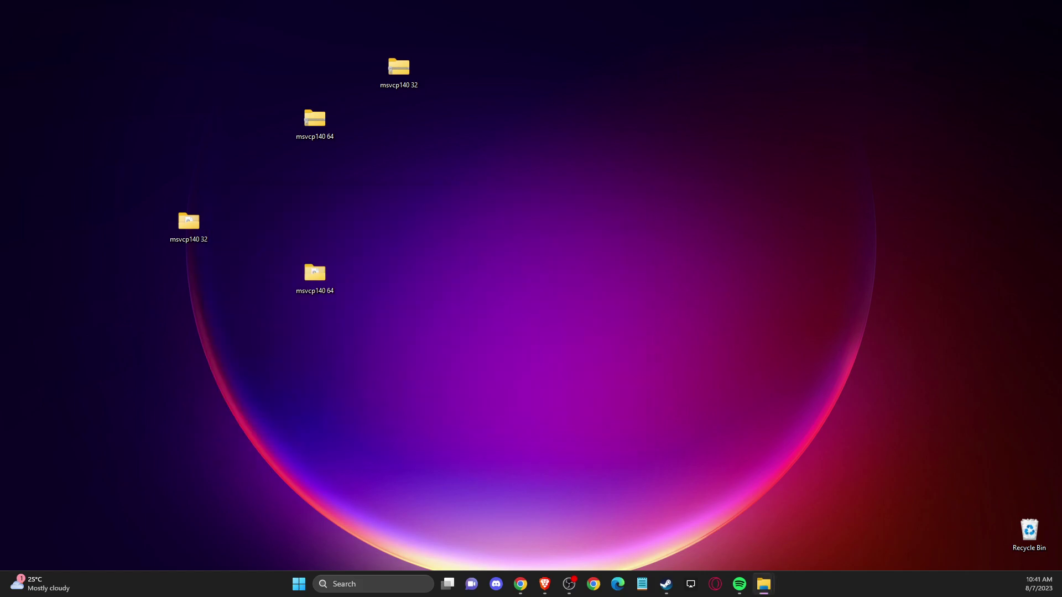
key("super+e")
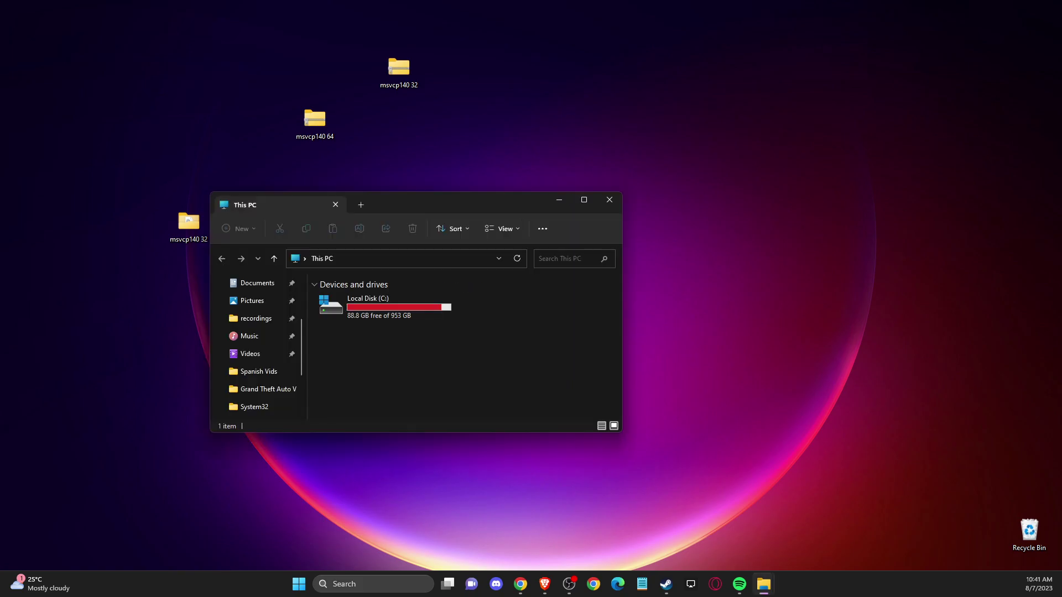
left_click_drag(445, 206, 670, 114)
scroll(508, 217, "down", 1)
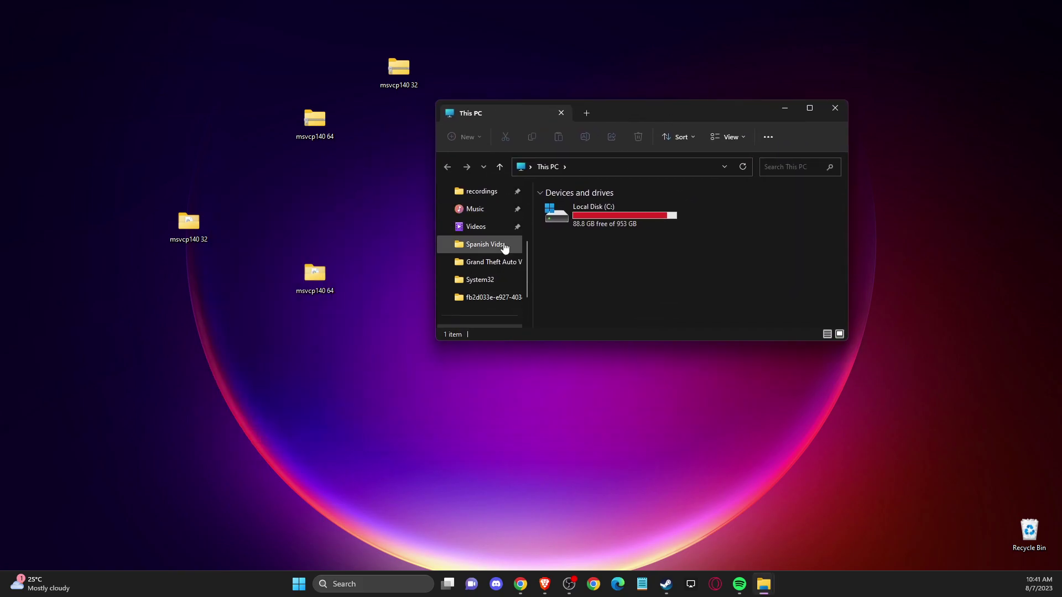
double_click(582, 214)
Navigate into C:\Windows\System32
scroll(596, 240, "down", 3)
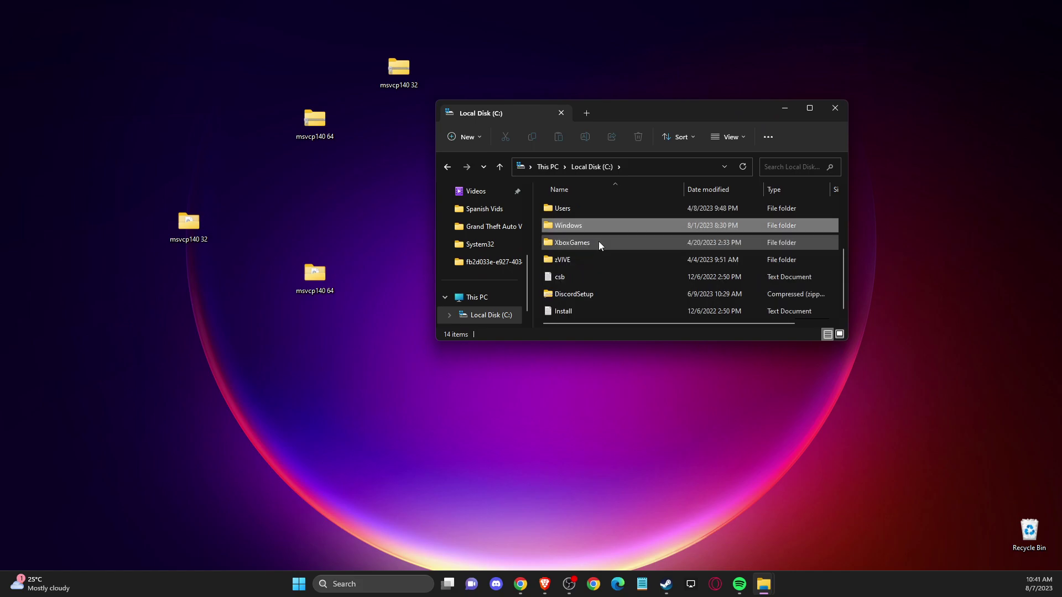
left_click(592, 231)
double_click(582, 226)
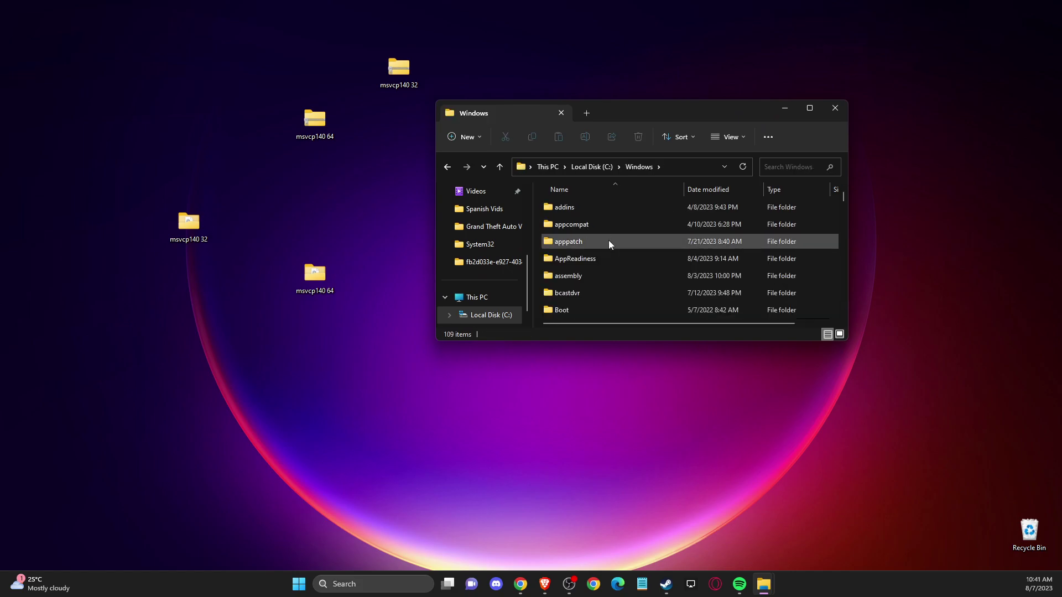
scroll(609, 243, "down", 15)
left_click(618, 245)
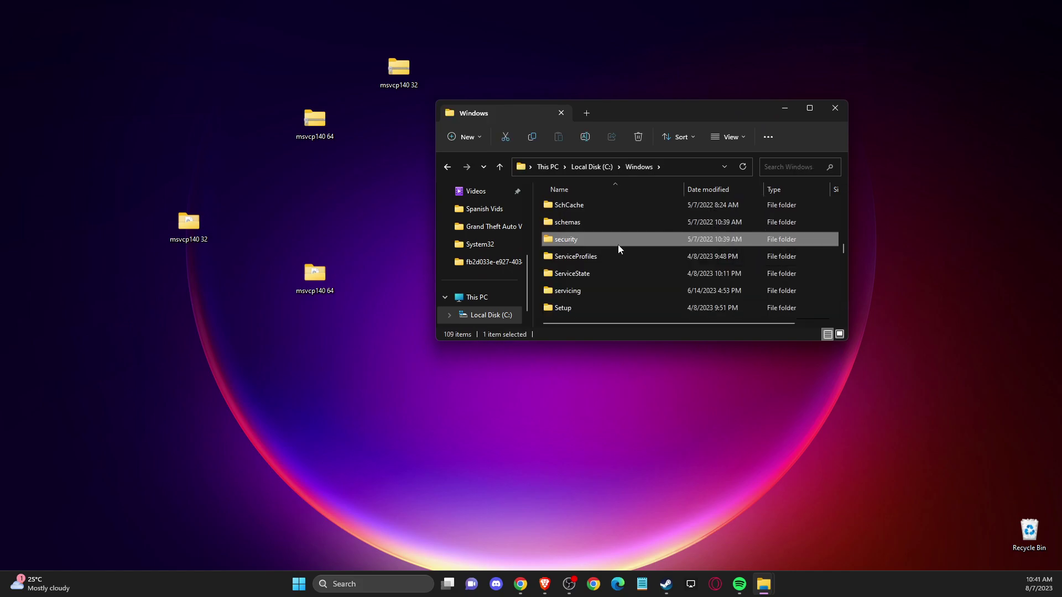
key("Down")
key("Down")
key("Down")
key("Down")
key("Down")
key("Down")
key("Down")
key("Down")
key("Down")
key("Down")
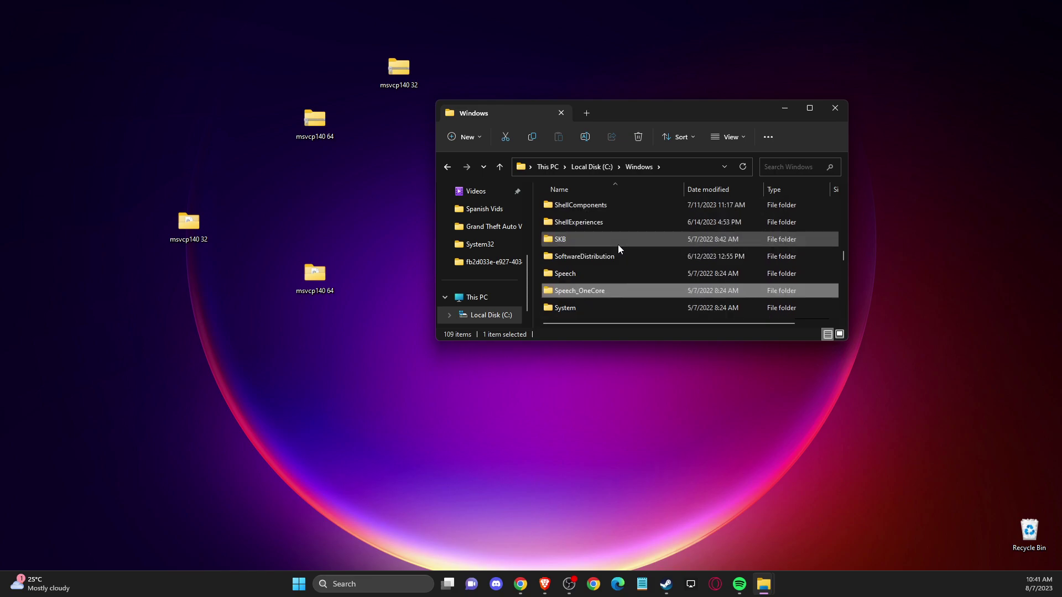
key("Down")
key("Down")
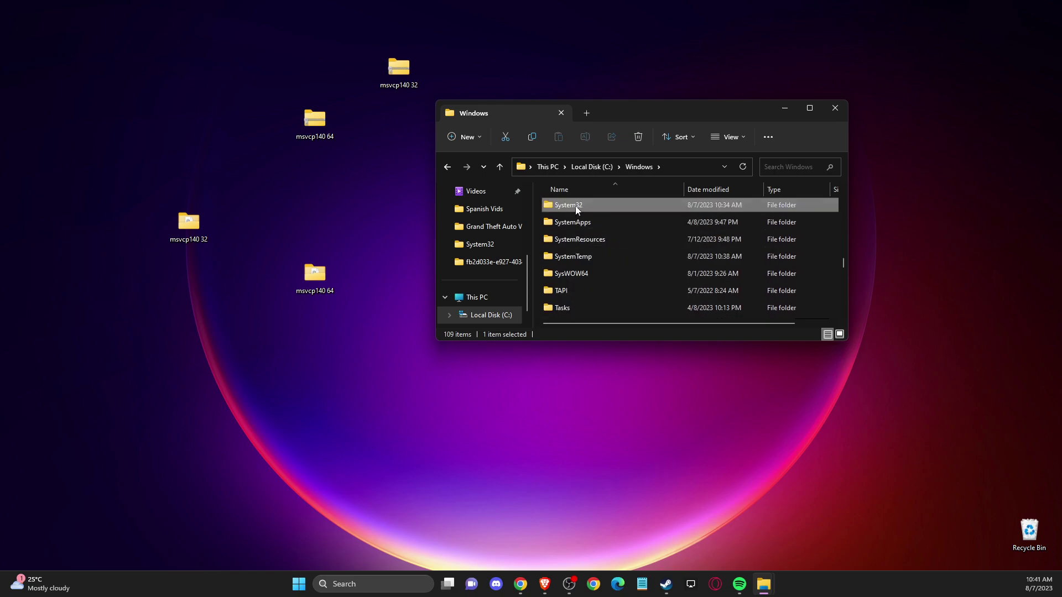
double_click(575, 206)
left_click_drag(209, 83, 332, 119)
Delete the msvcp140 32 and msvcp140 64 zip archives from the desktop
left_click_drag(206, 30, 396, 77)
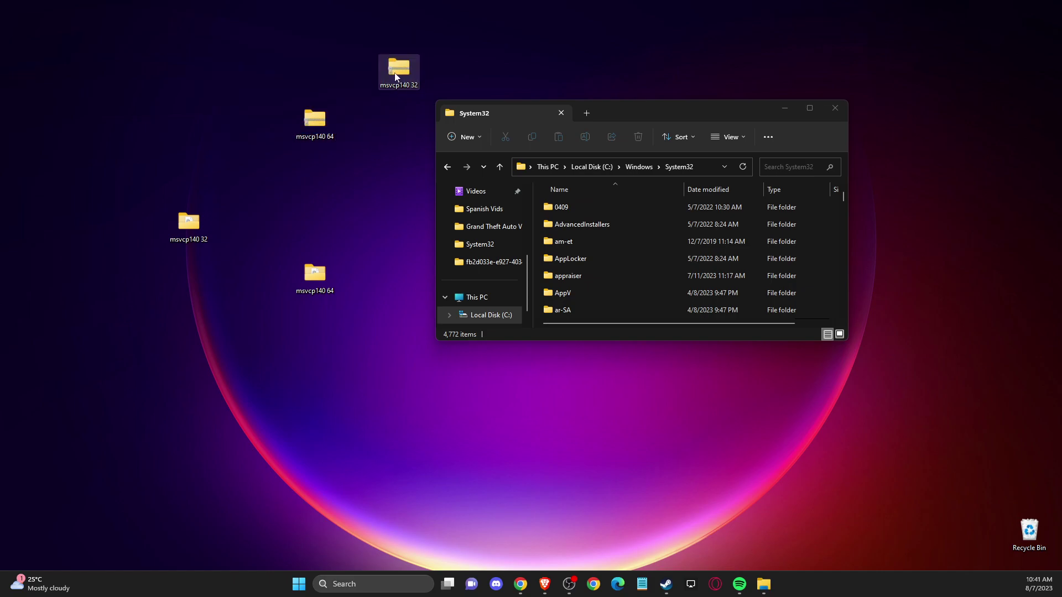
right_click(396, 77)
left_click(480, 87)
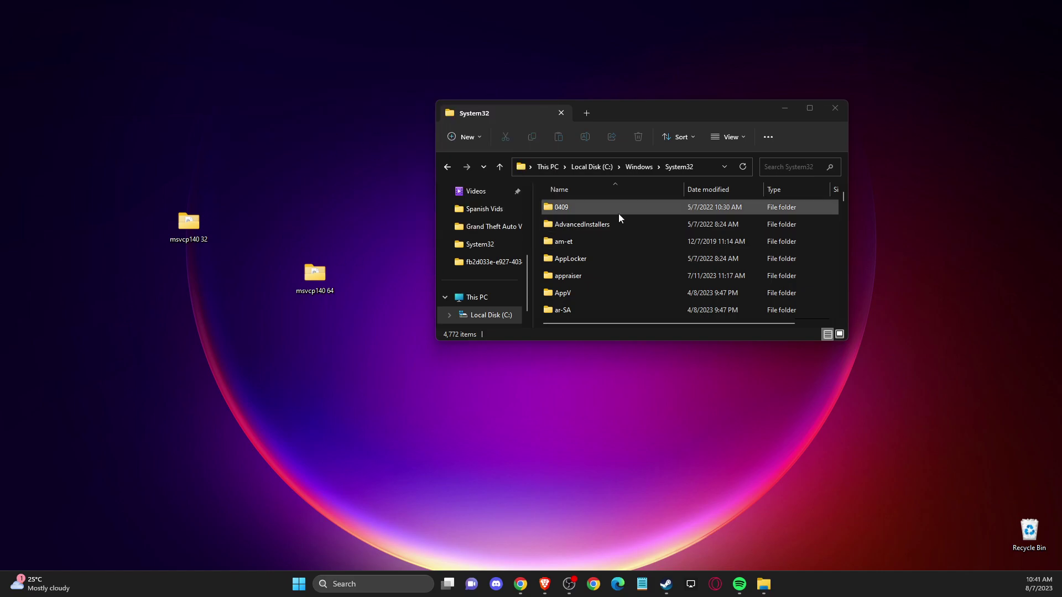
scroll(655, 213, "down", 20)
scroll(656, 211, "down", 20)
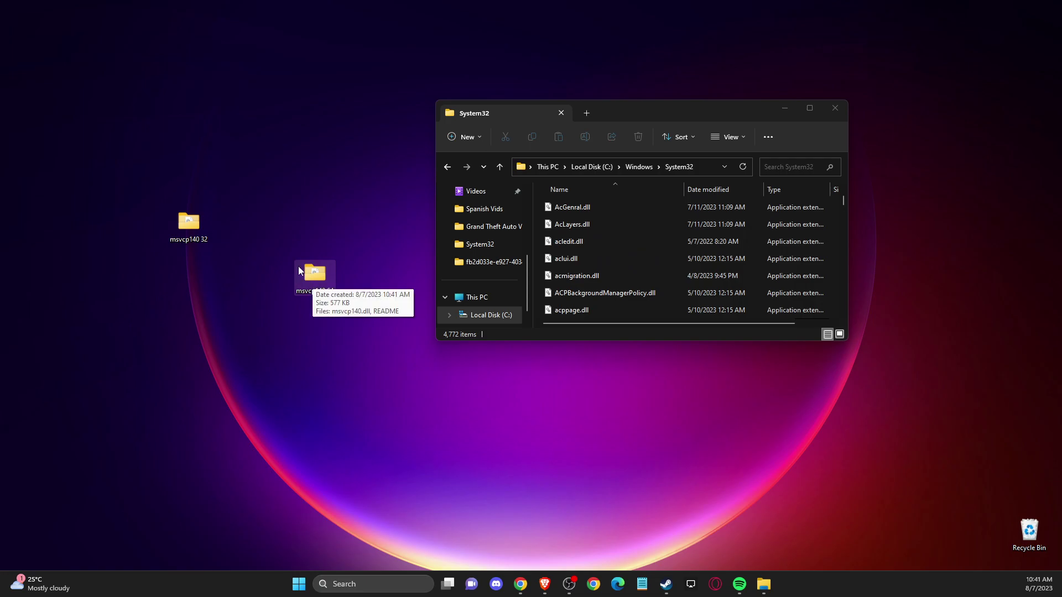
Move the 32-bit msvcp140.dll into System32, replacing the existing file with admin permission
double_click(188, 224)
left_click_drag(636, 138, 219, 60)
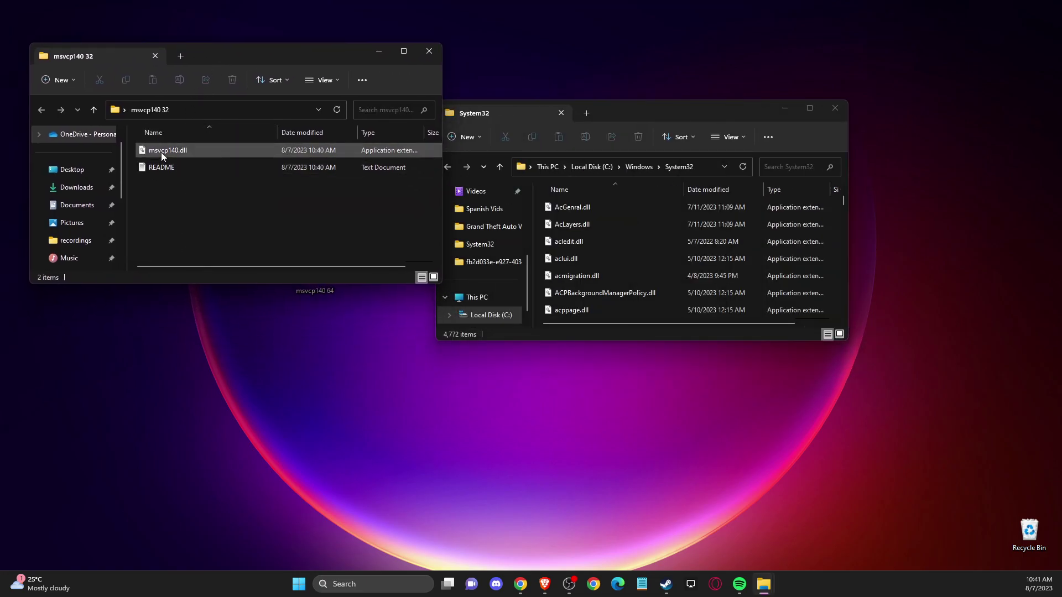
left_click_drag(161, 152, 669, 283)
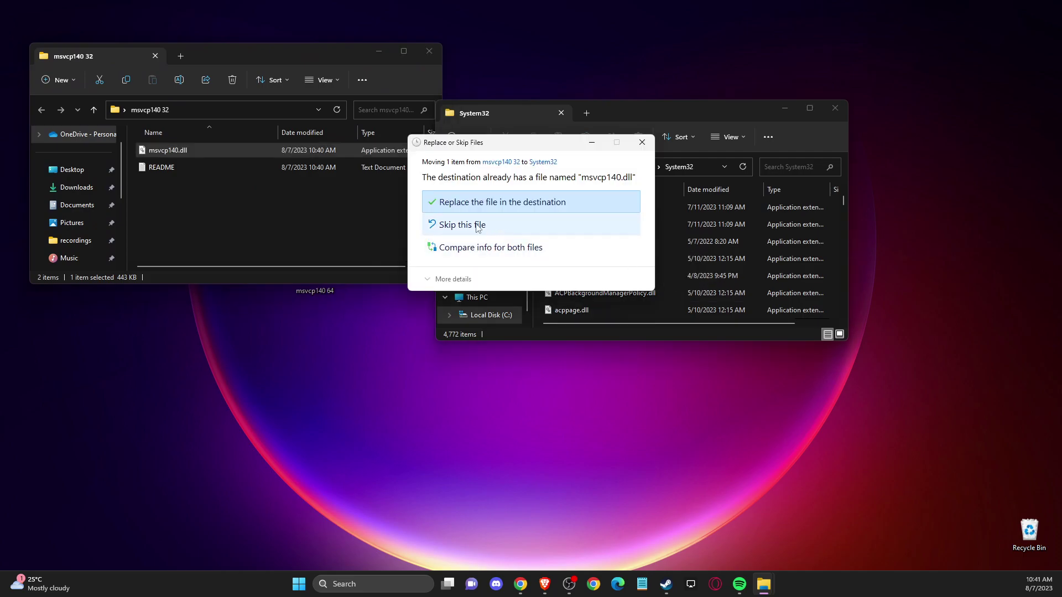
left_click(486, 203)
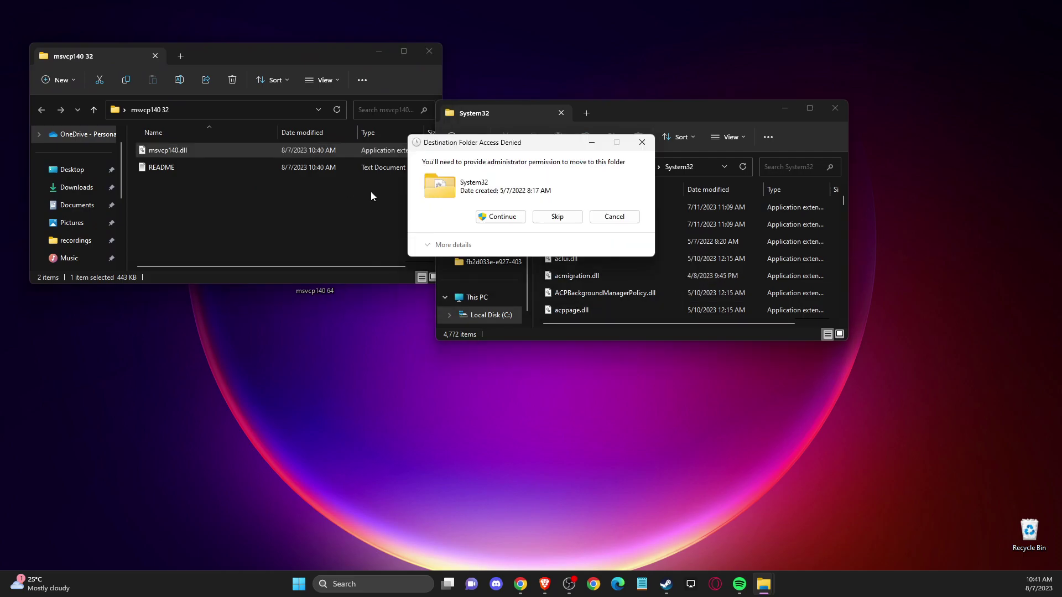
left_click(498, 216)
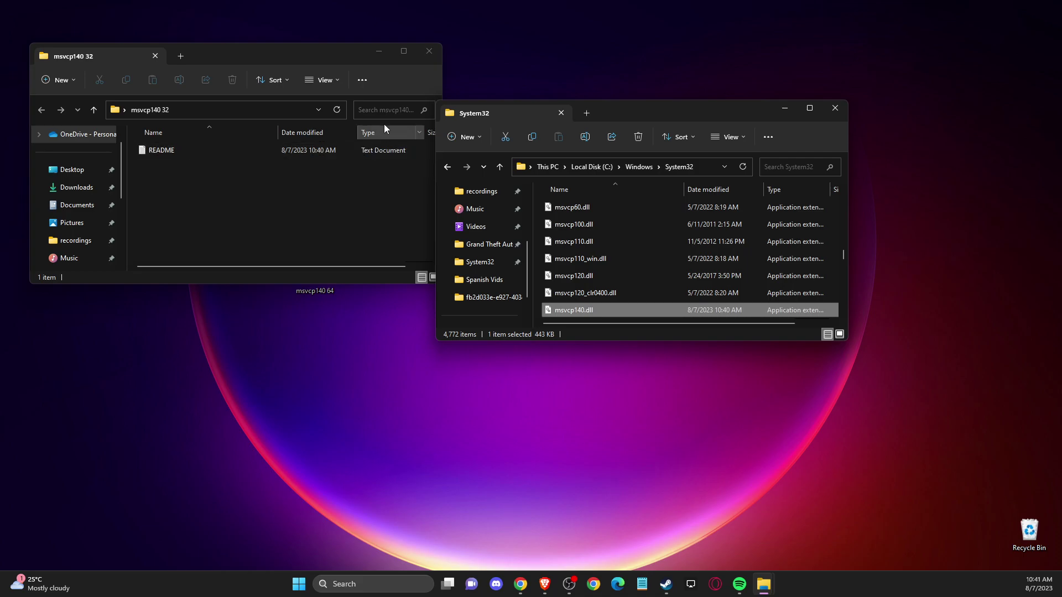
left_click(423, 57)
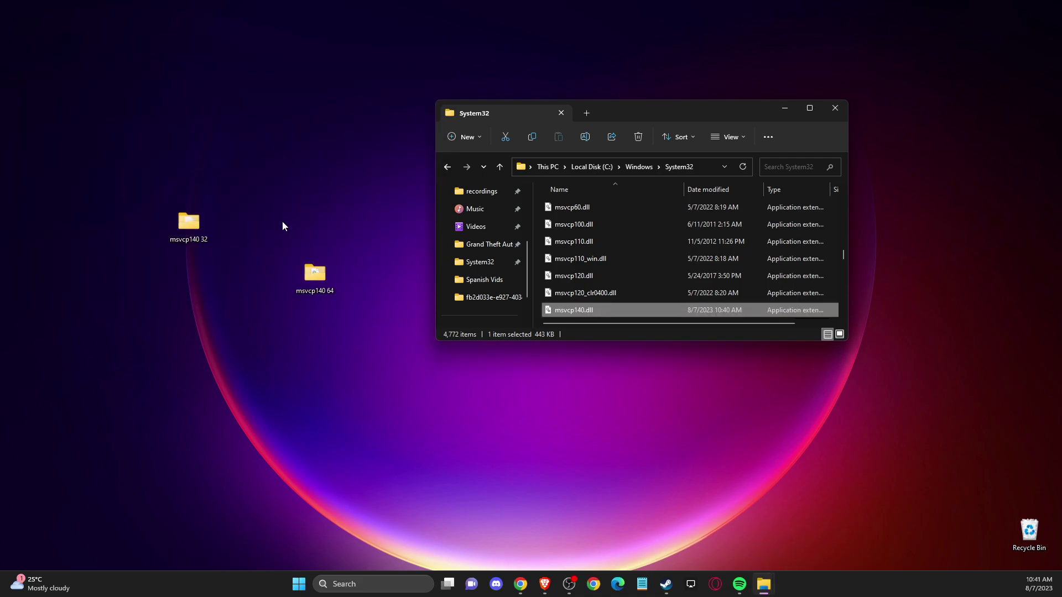
Move the 64-bit msvcp140.dll into System32, replacing the existing copy with admin permission
double_click(322, 278)
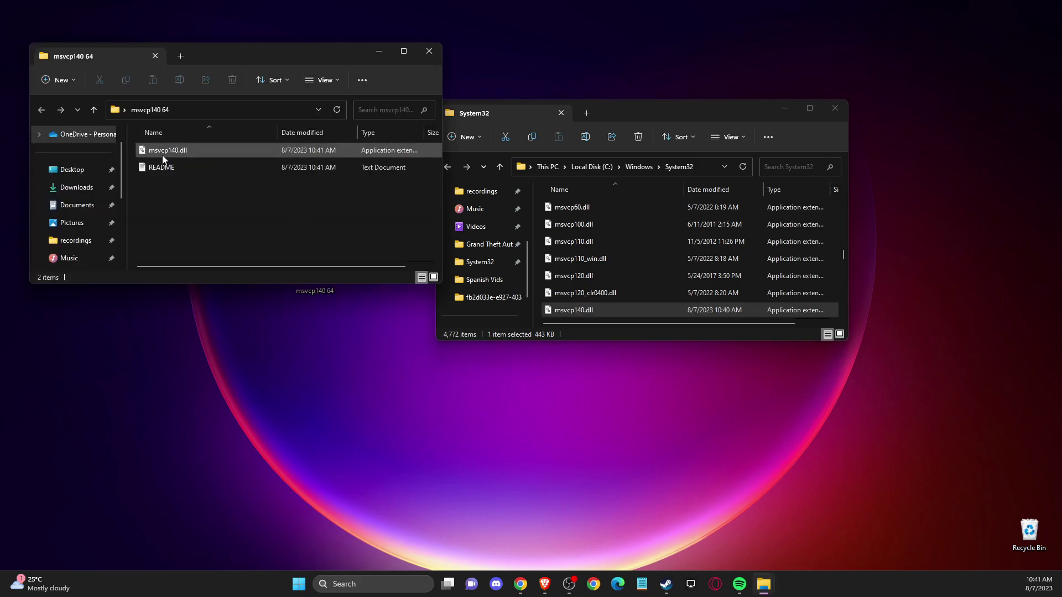
left_click(162, 155)
left_click_drag(162, 154, 607, 252)
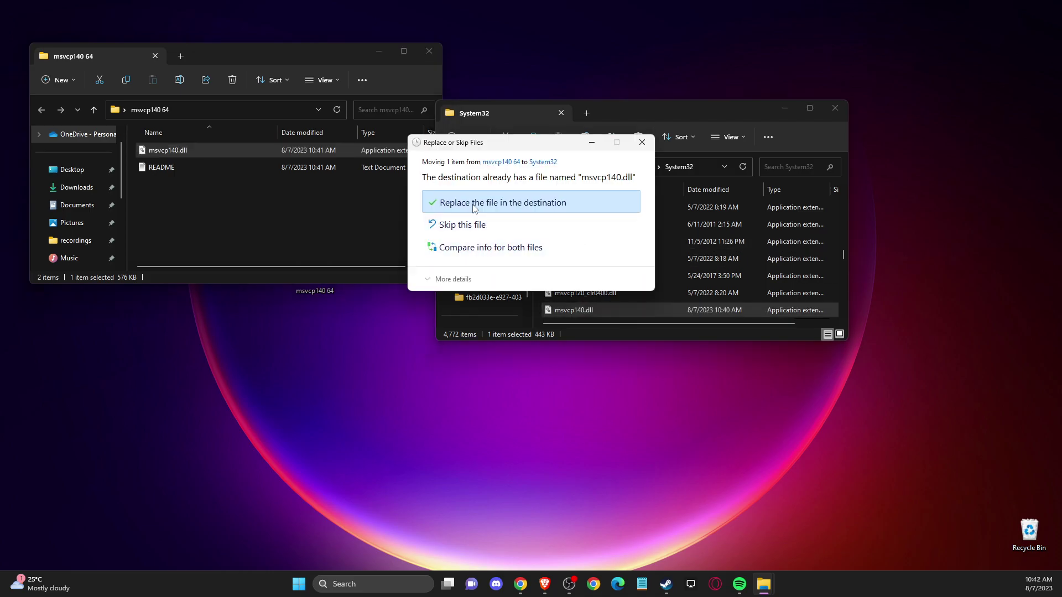
left_click(473, 203)
left_click(495, 219)
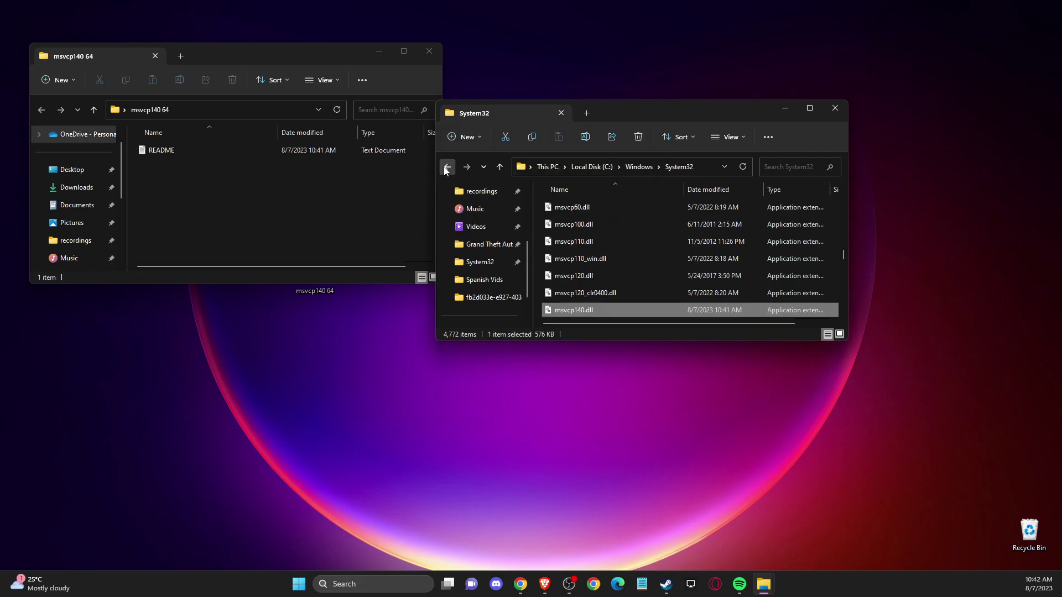
Go up to the Windows folder and open SysWOW64
left_click(640, 167)
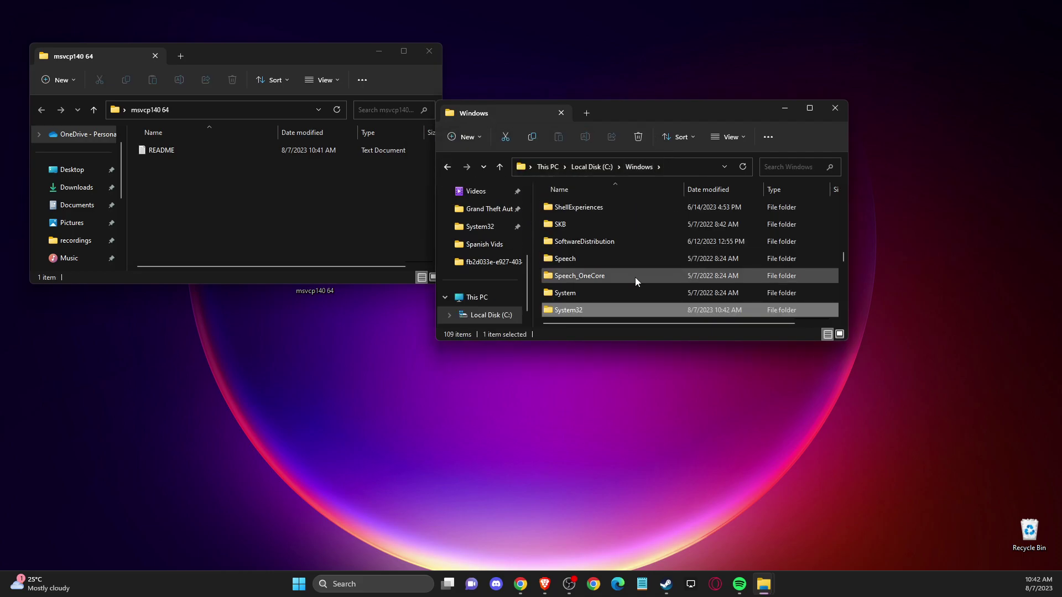
scroll(634, 279, "down", 2)
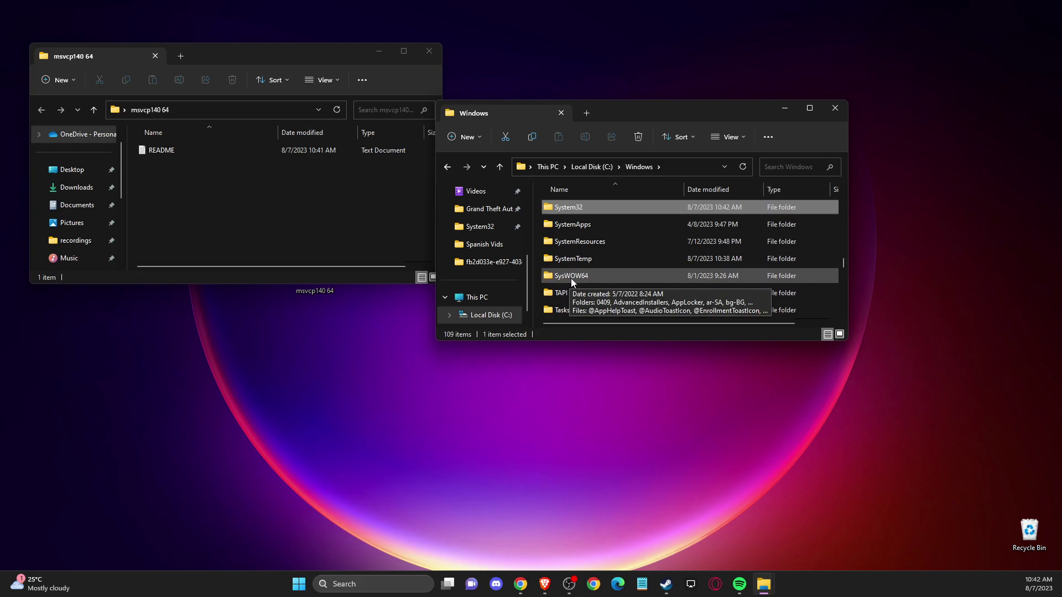
double_click(572, 277)
scroll(599, 270, "down", 20)
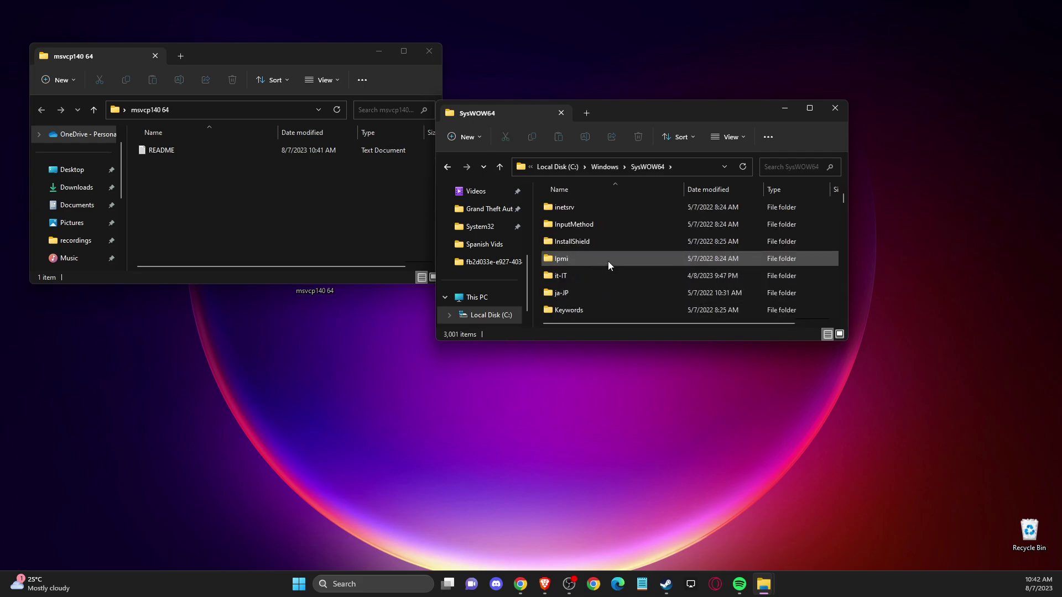
scroll(614, 257, "down", 3)
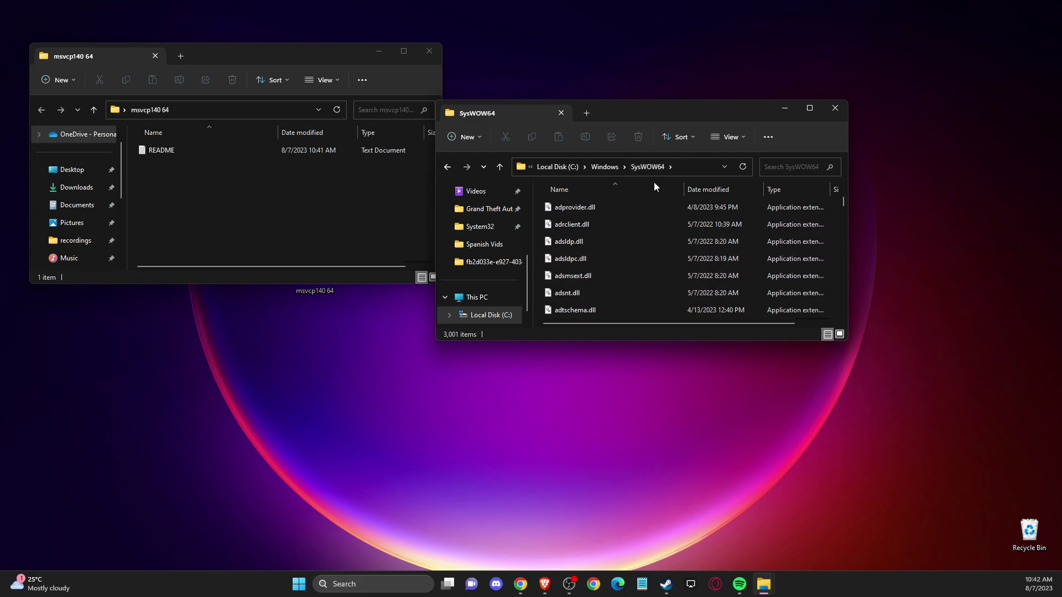
Close the emptied msvcp140 64 folder window
left_click(394, 70)
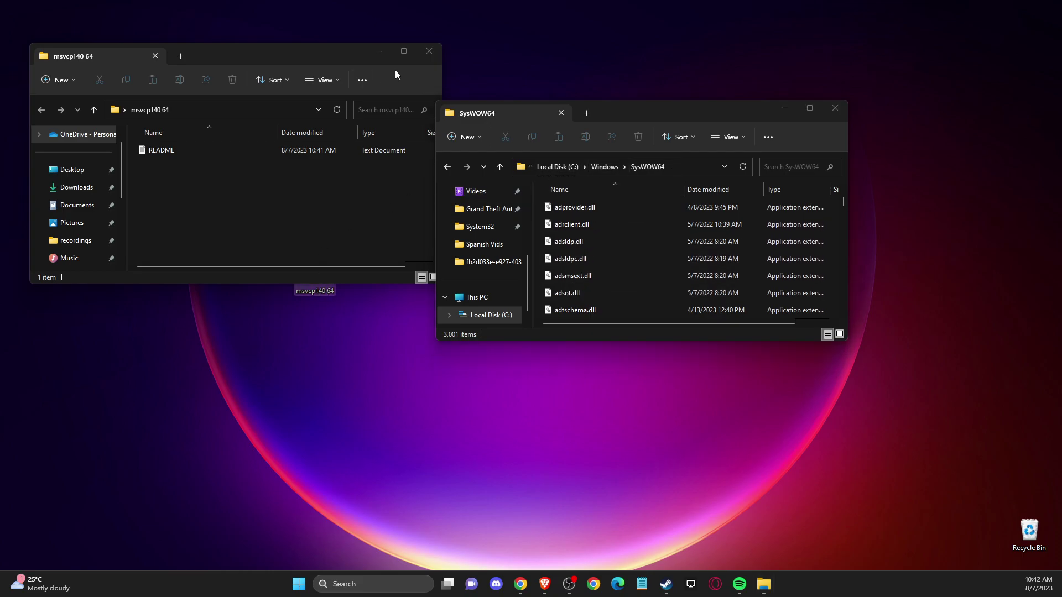
left_click_drag(331, 58, 399, 45)
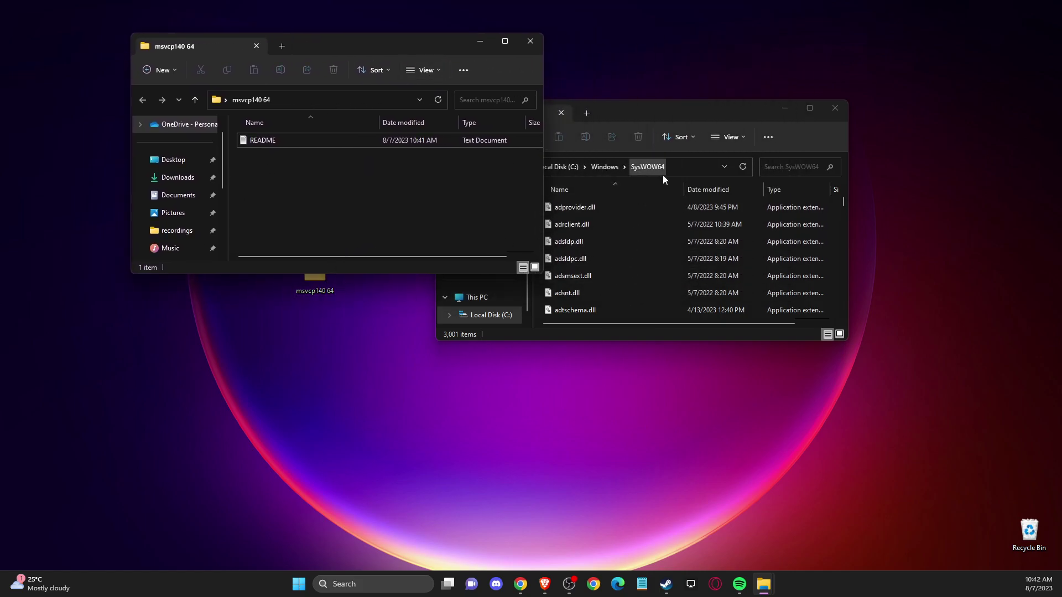
left_click(317, 289)
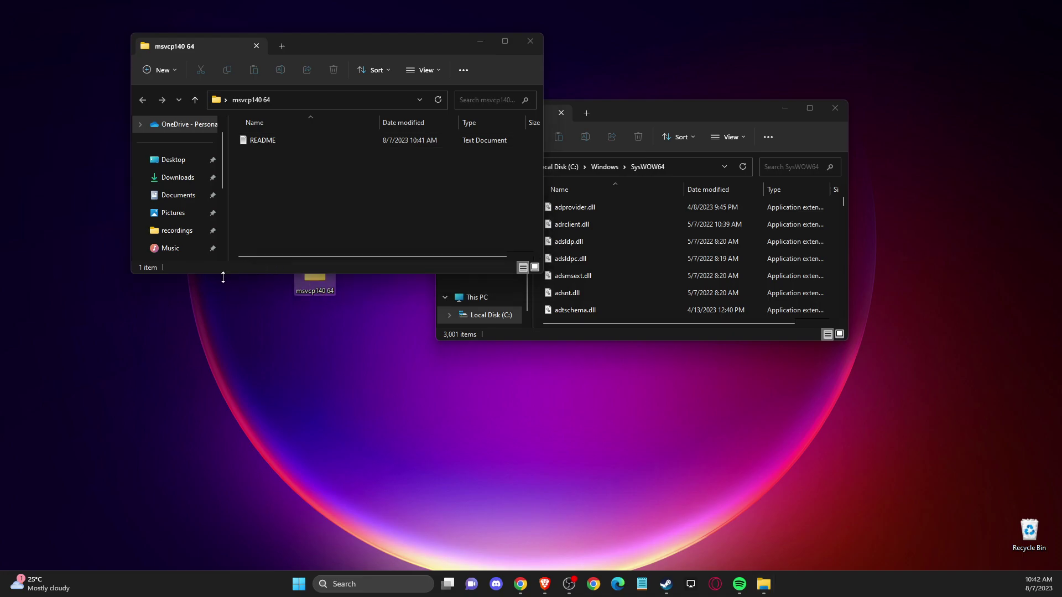
left_click(530, 41)
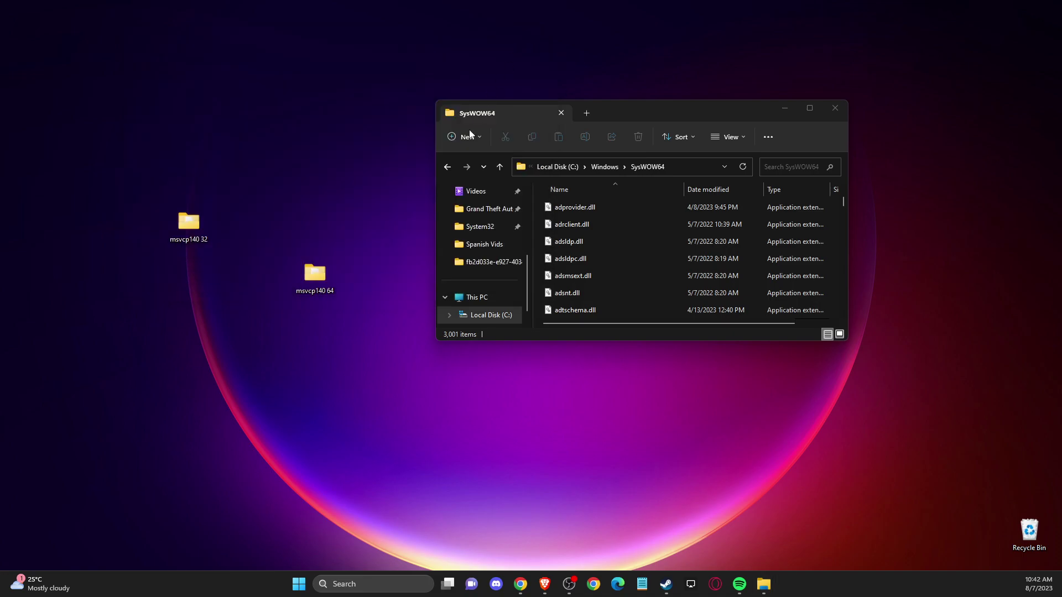
Close SysWOW64, search 'INSTA' to open Installed apps, and scroll to the Visual C++ redistributables
left_click(836, 108)
left_click(363, 582)
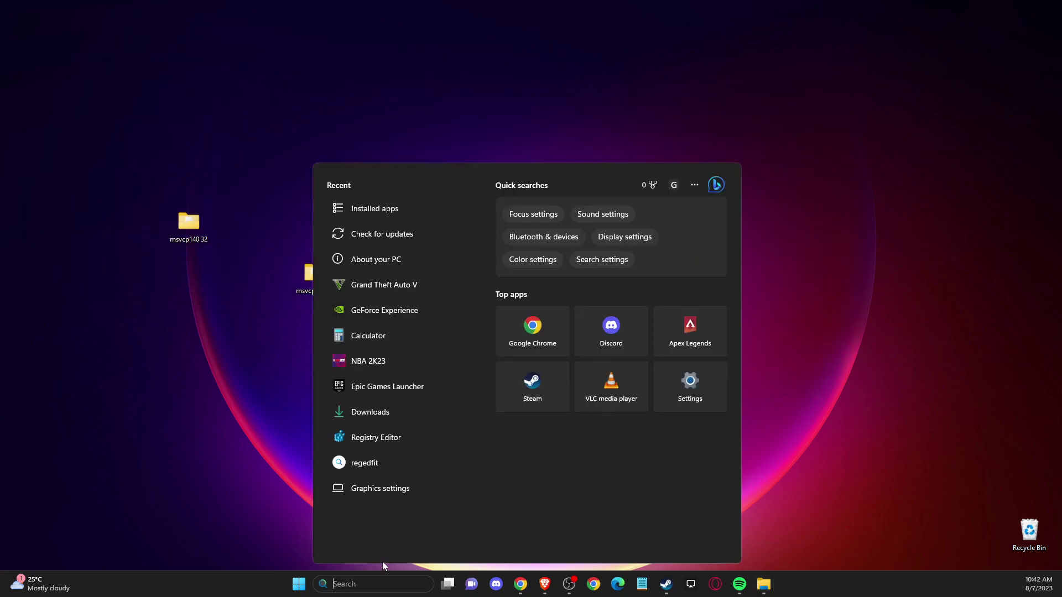
type("INSTA")
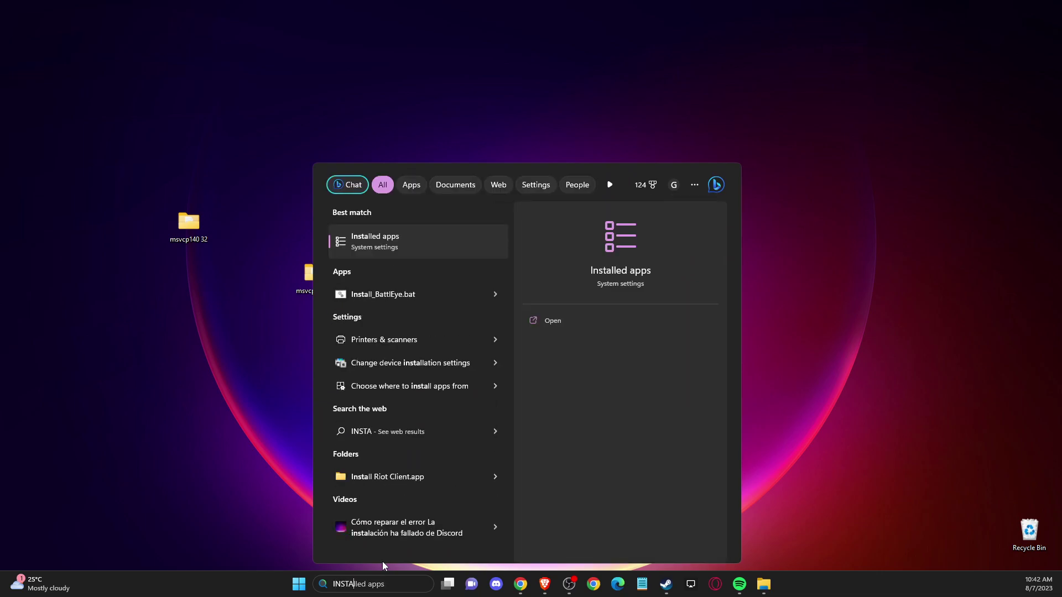
left_click(414, 253)
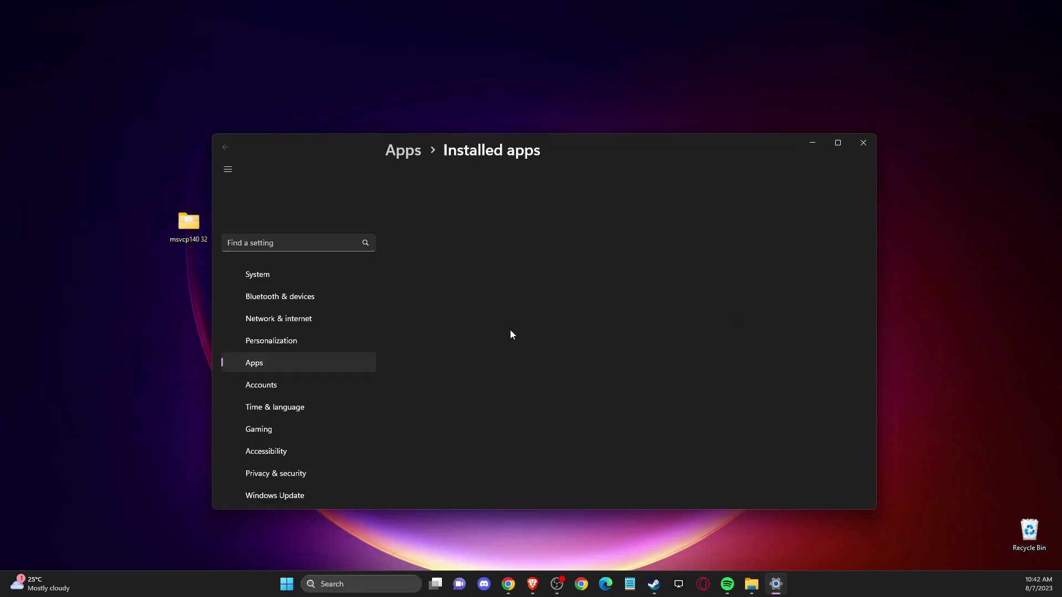
scroll(540, 288, "down", 10)
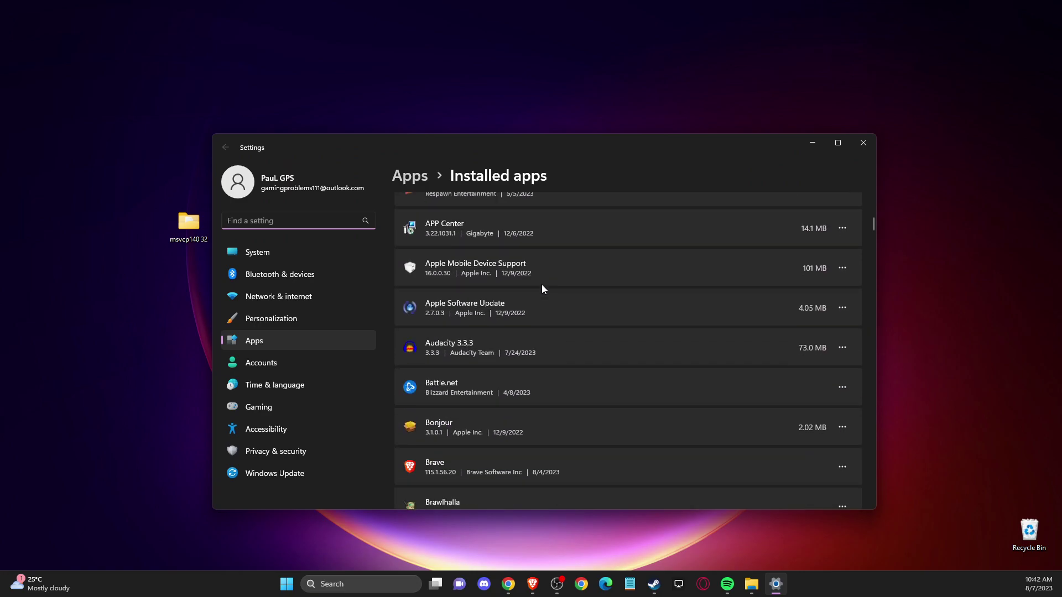
scroll(542, 284, "down", 20)
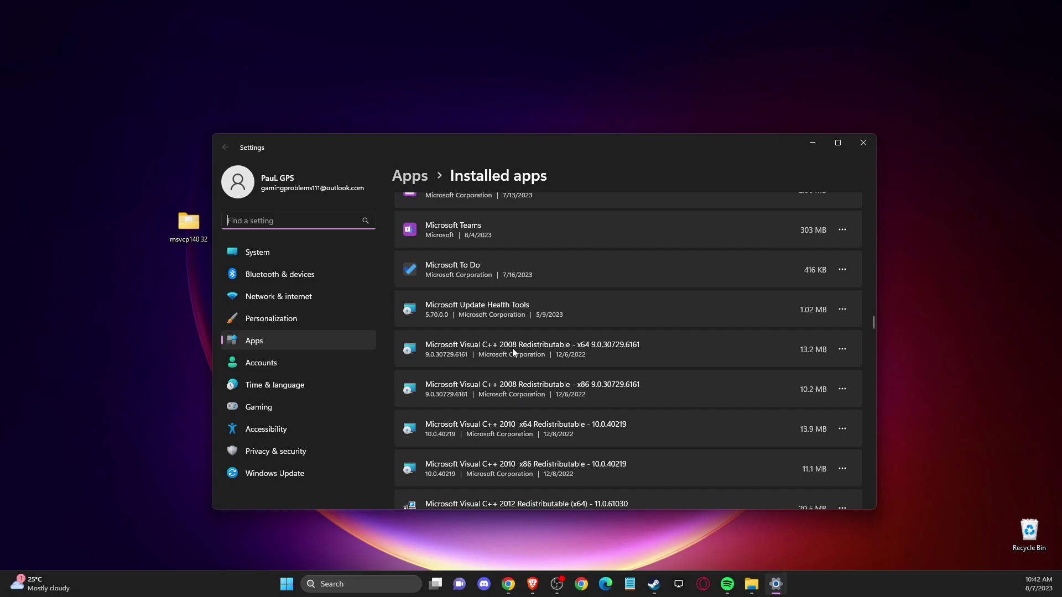
scroll(512, 347, "down", 7)
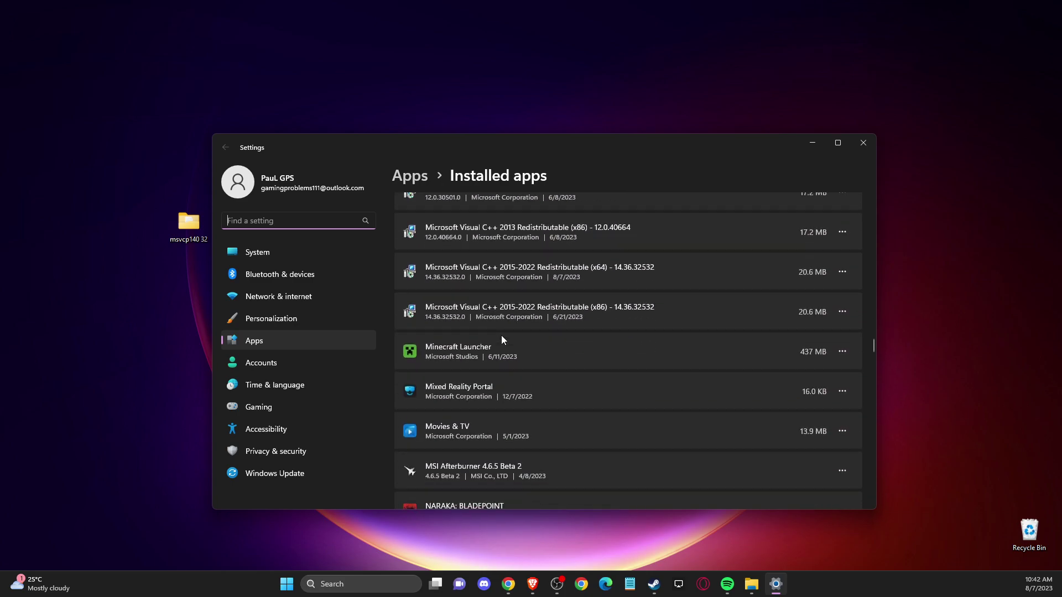
scroll(501, 338, "up", 2)
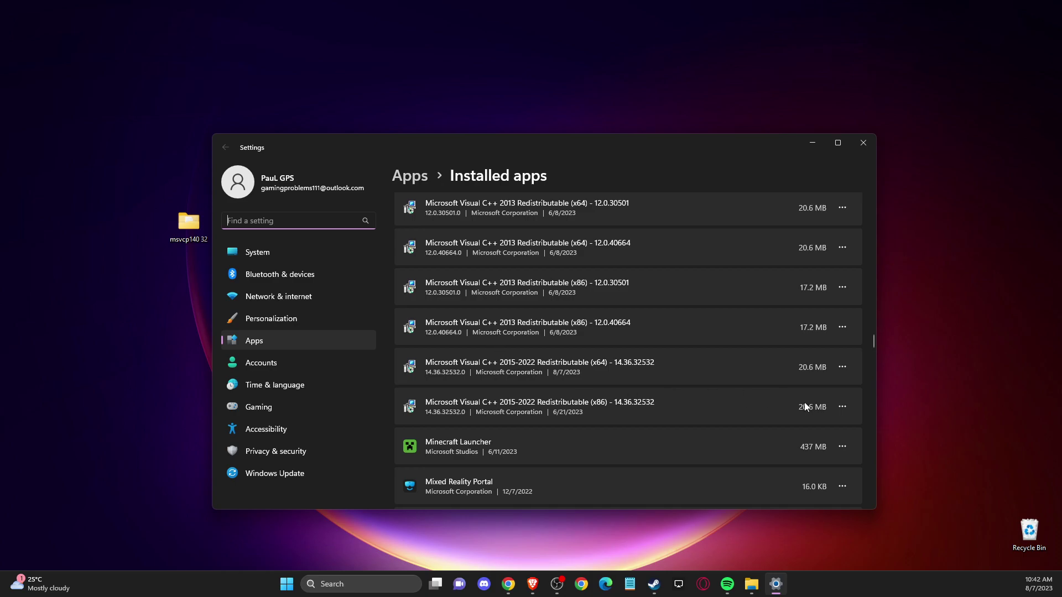
Run Modify on Visual C++ 2015-2022 x86, accept the reboot notice, then close Setup and Settings
left_click(841, 407)
left_click(726, 429)
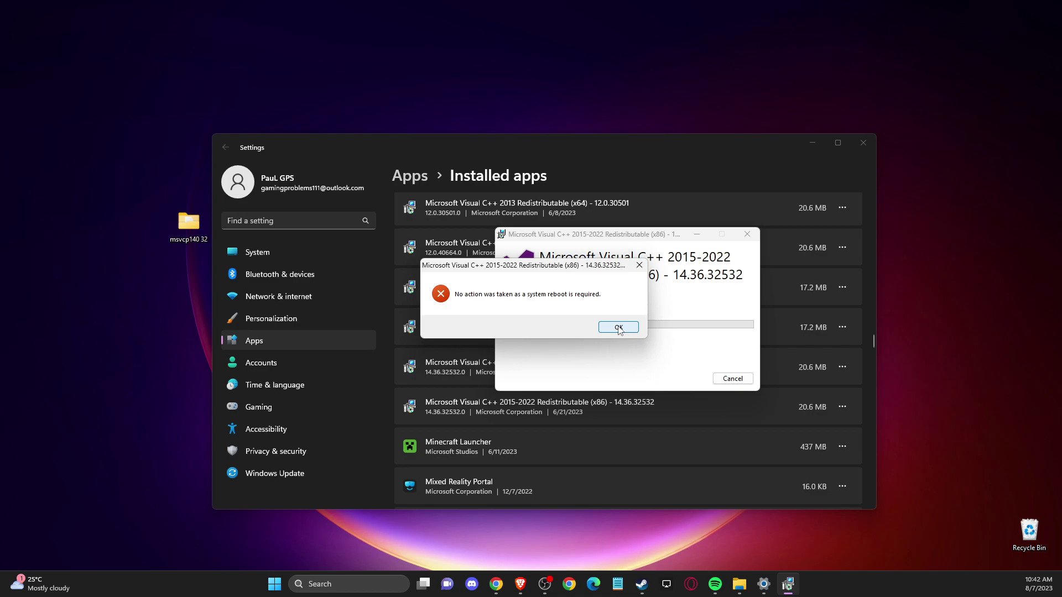
left_click(619, 328)
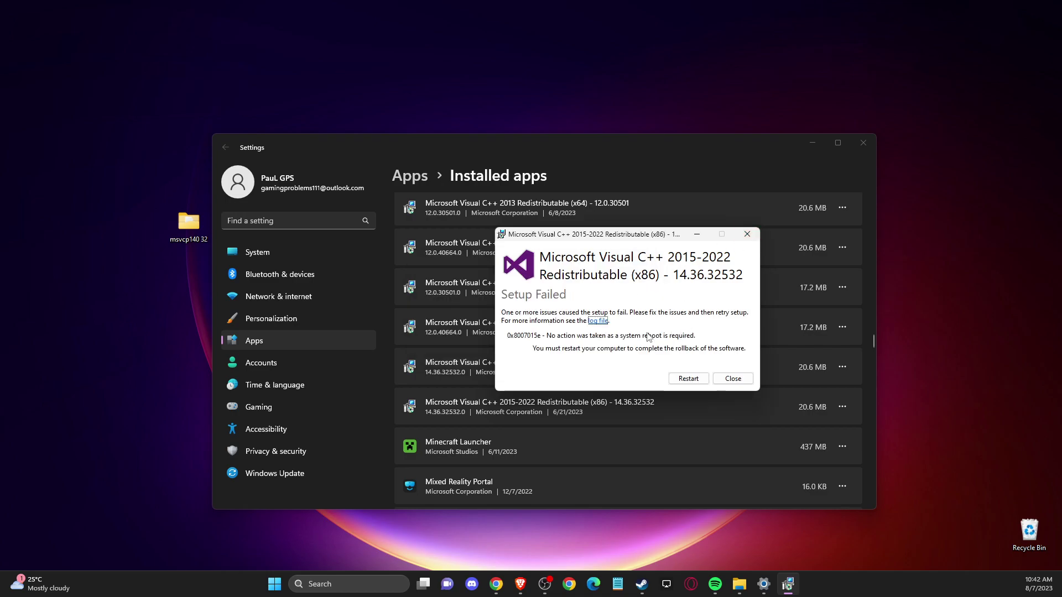
left_click(747, 234)
scroll(503, 348, "up", 8)
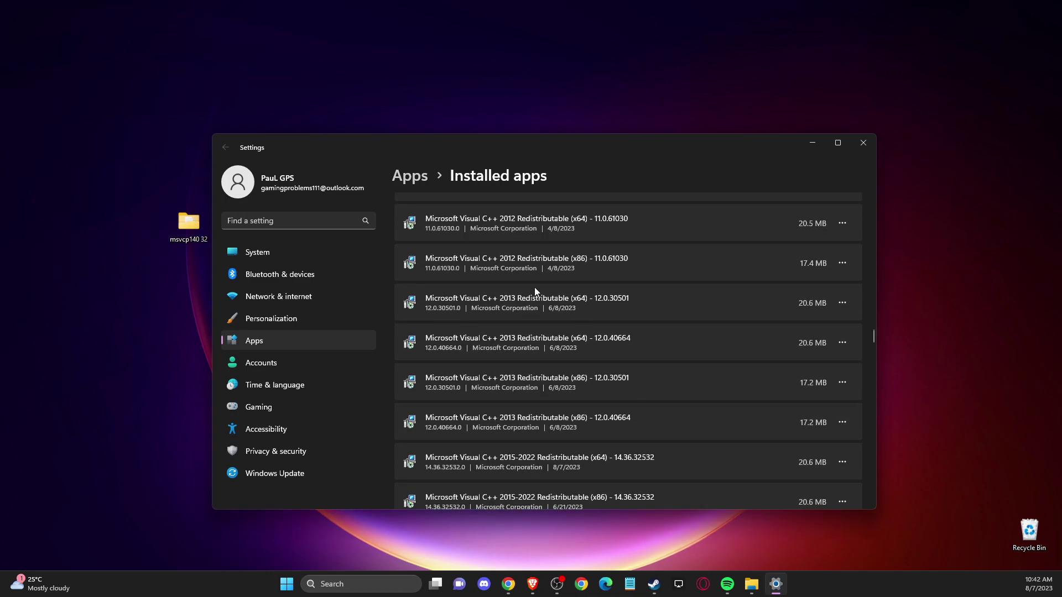
scroll(512, 293, "down", 4)
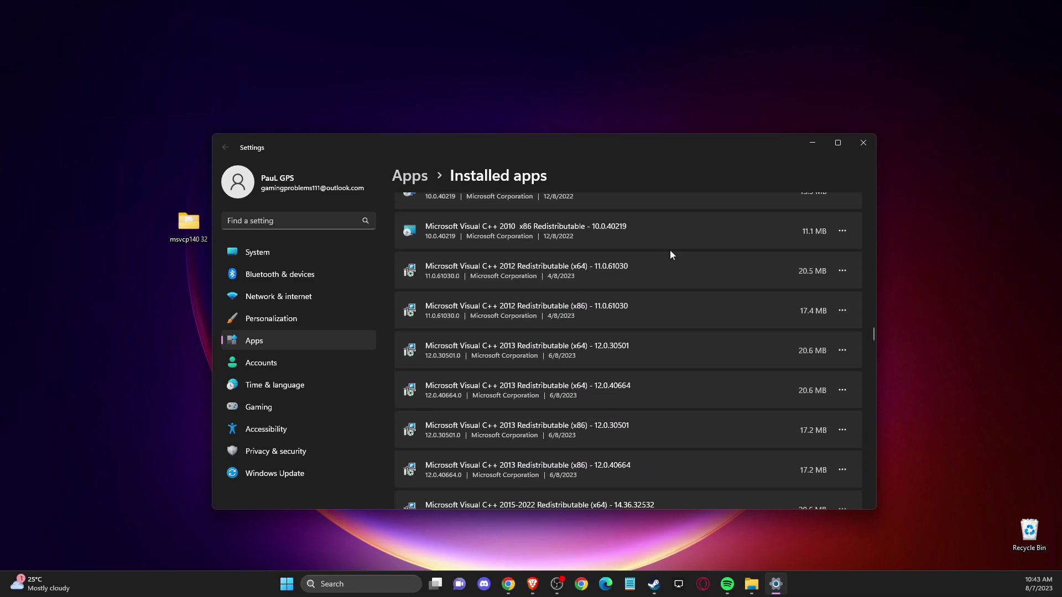
left_click(864, 143)
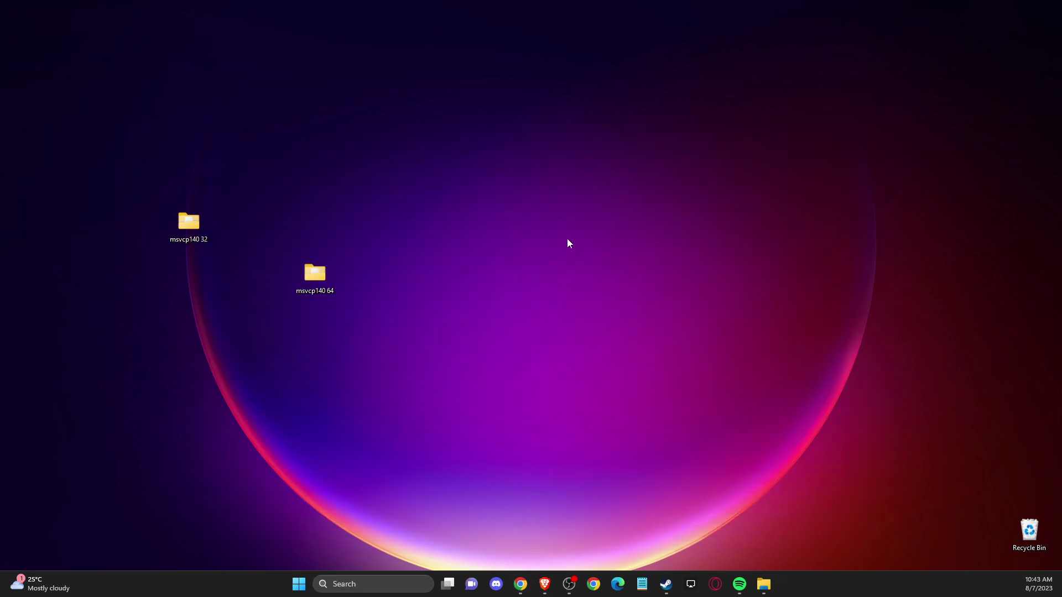